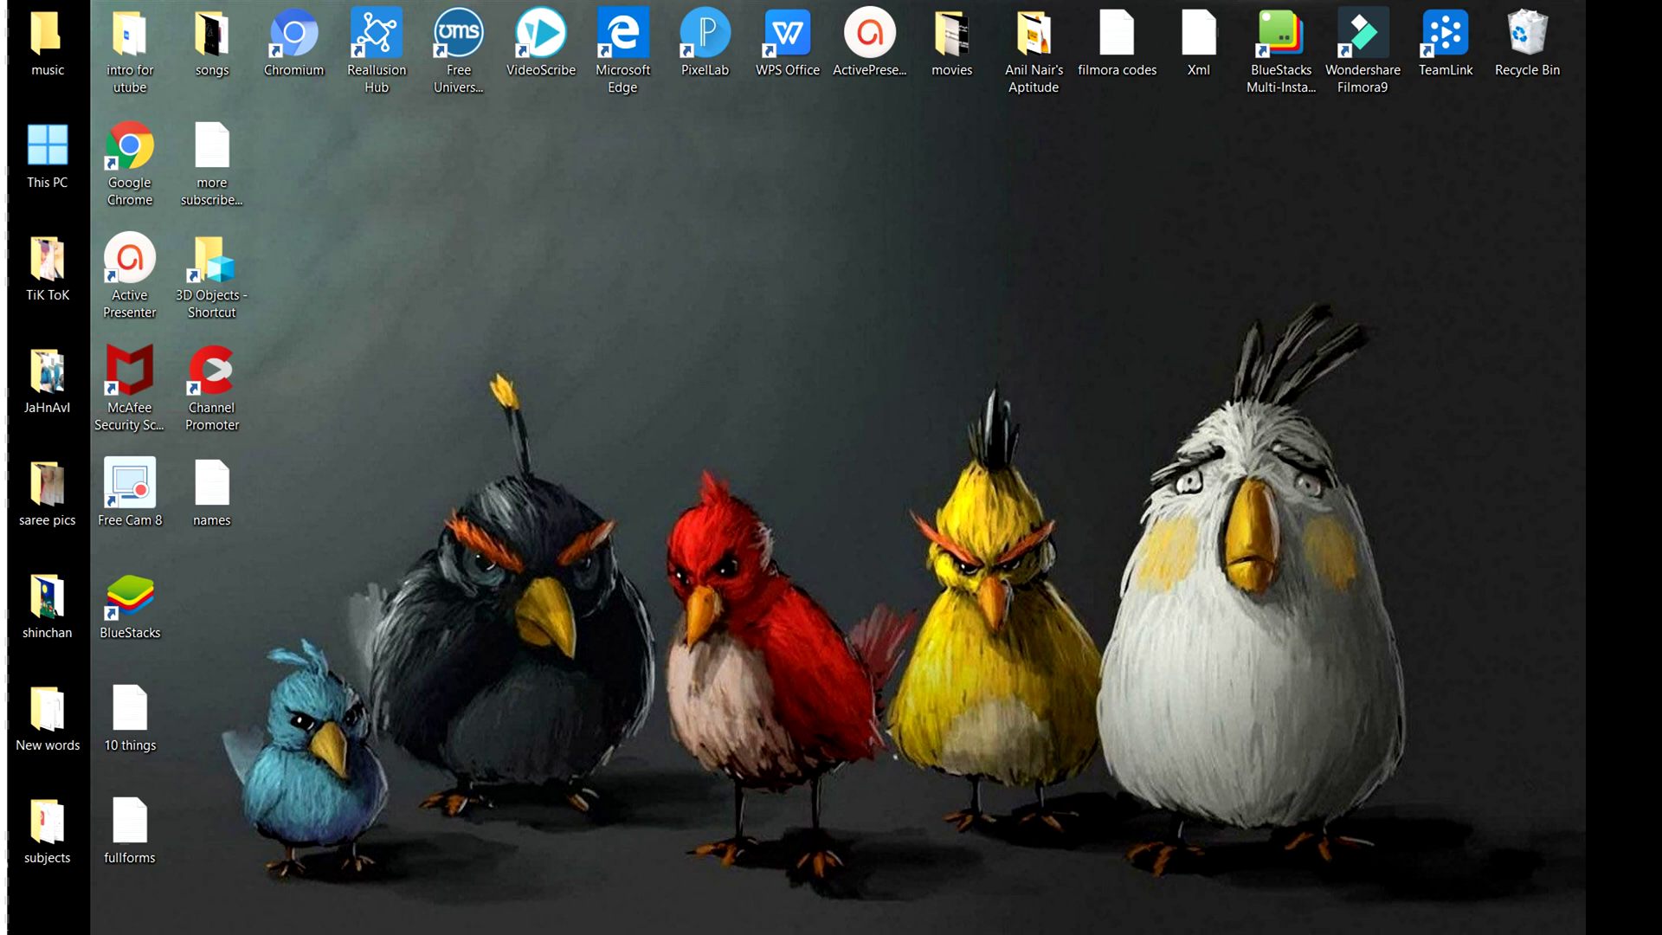
Launch Google Chrome from its desktop shortcut.
double_click(148, 156)
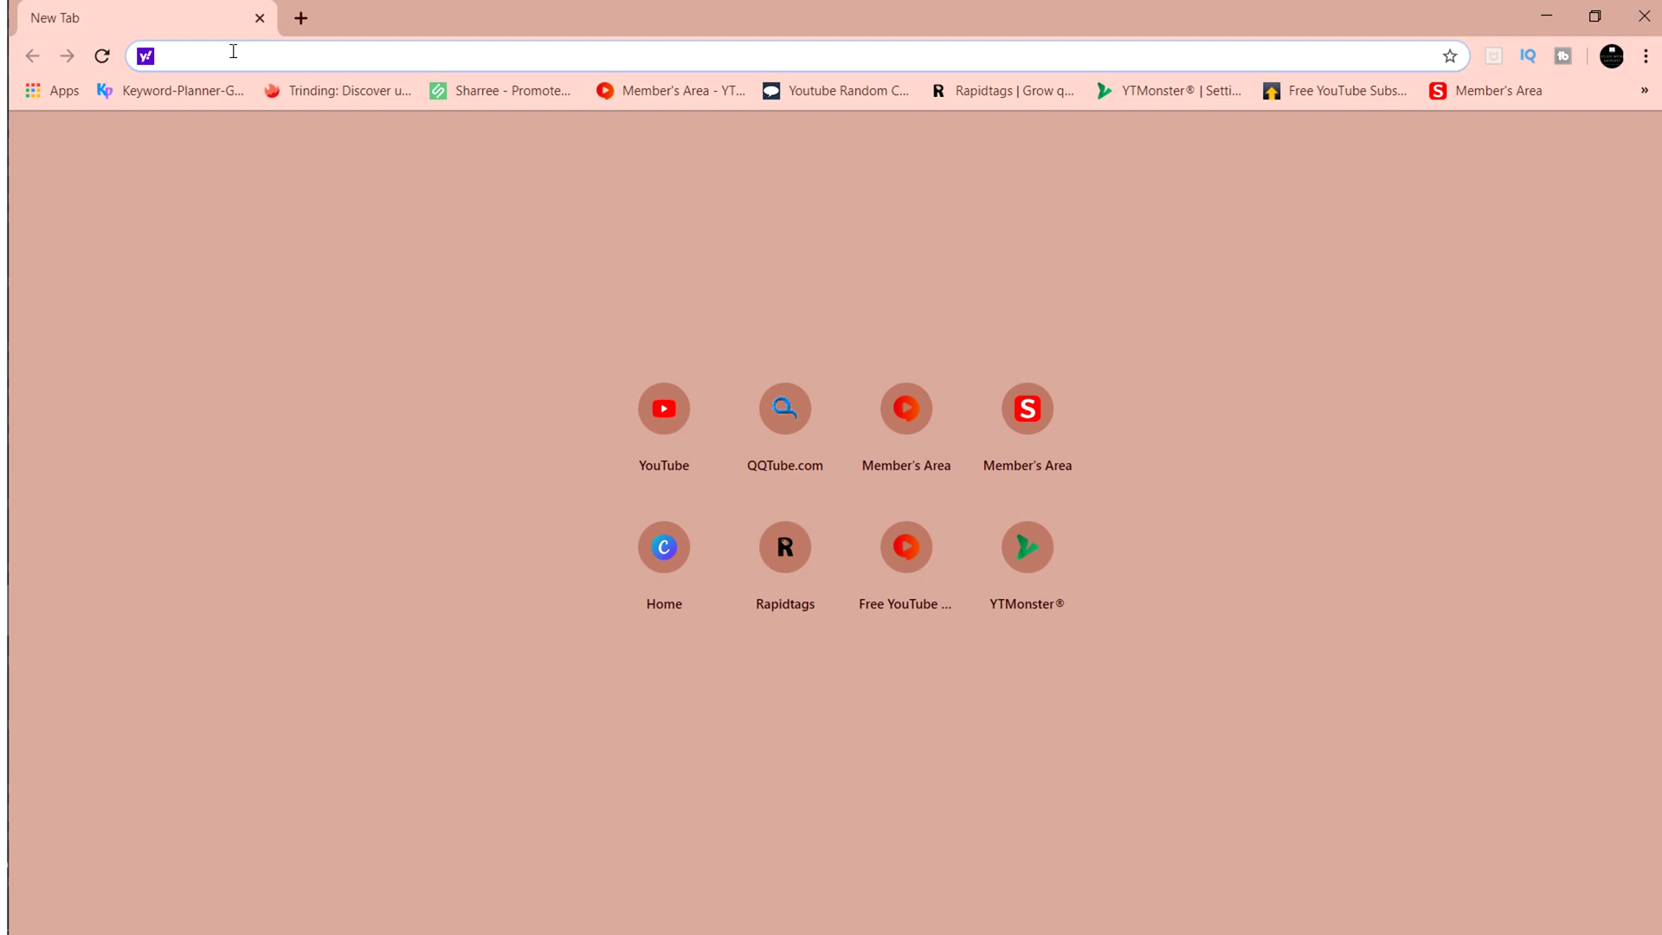
type("note")
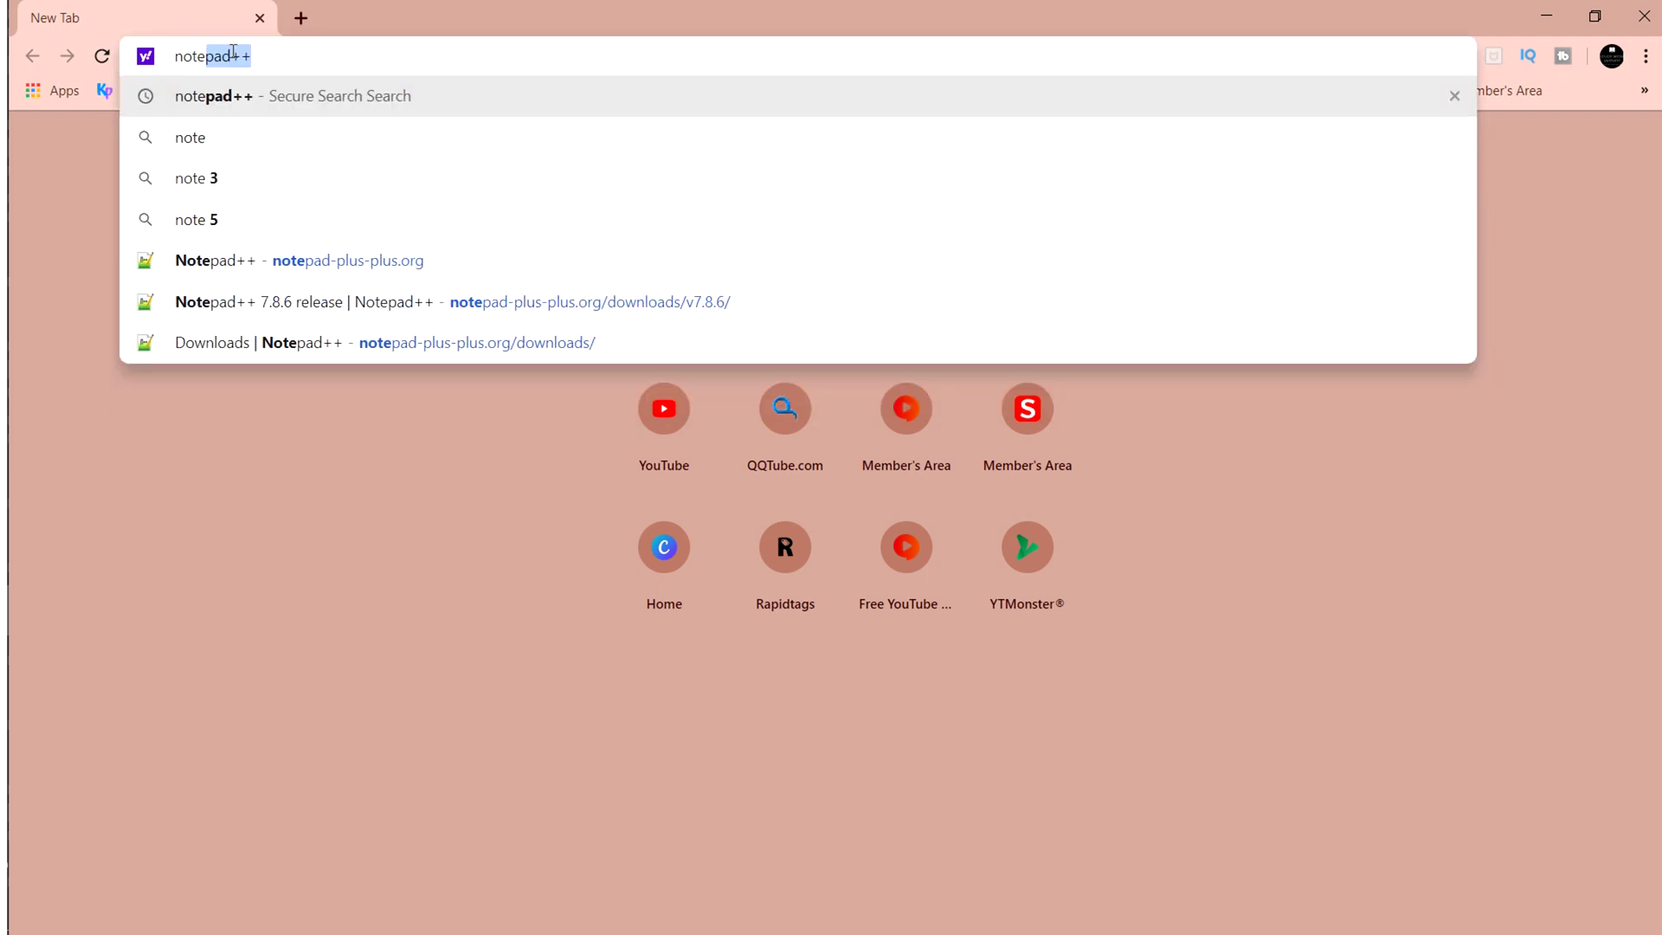
type("pad++")
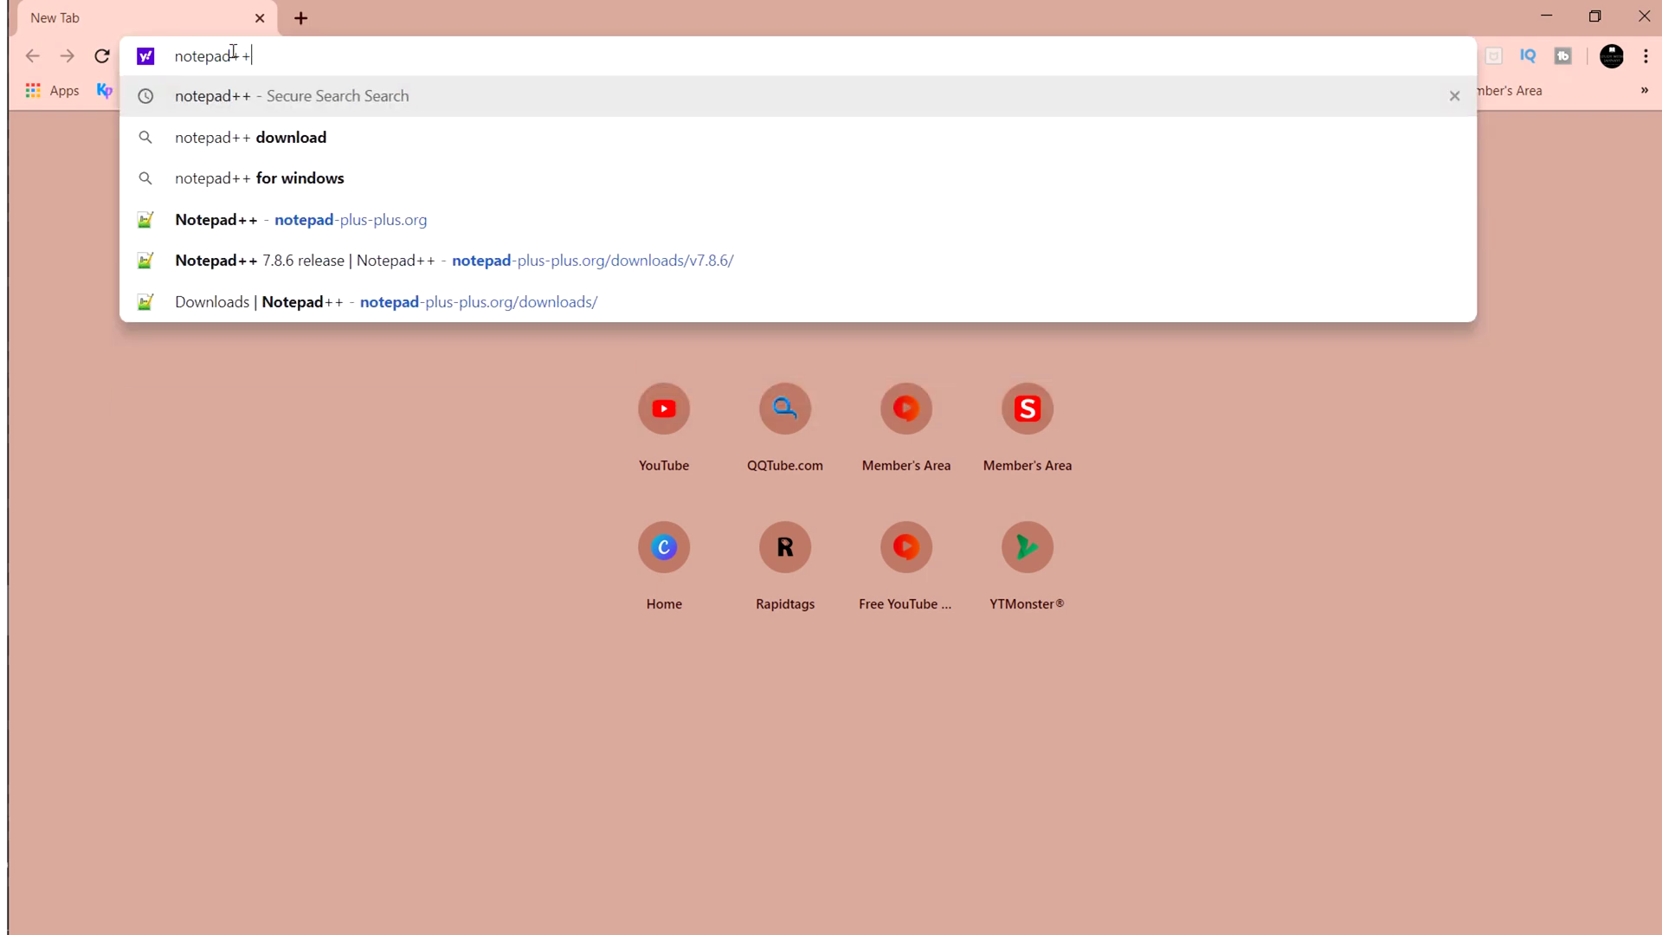
Search for notepad++ and review the Yahoo results.
key("Return")
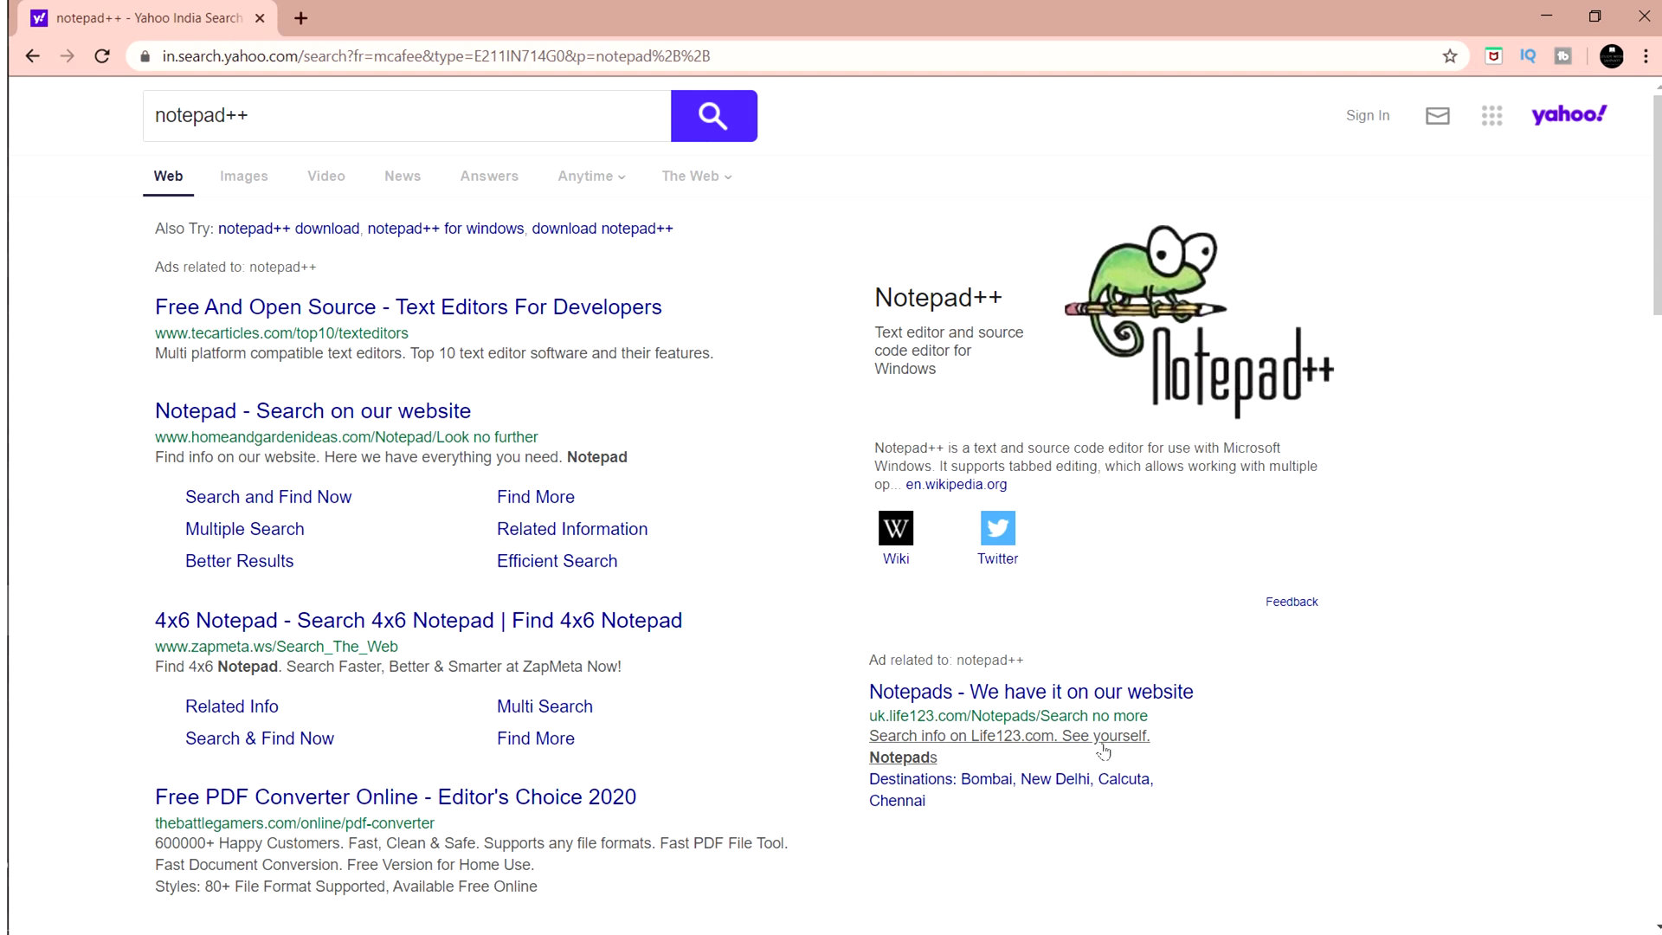
scroll(1575, 364, "down", 3)
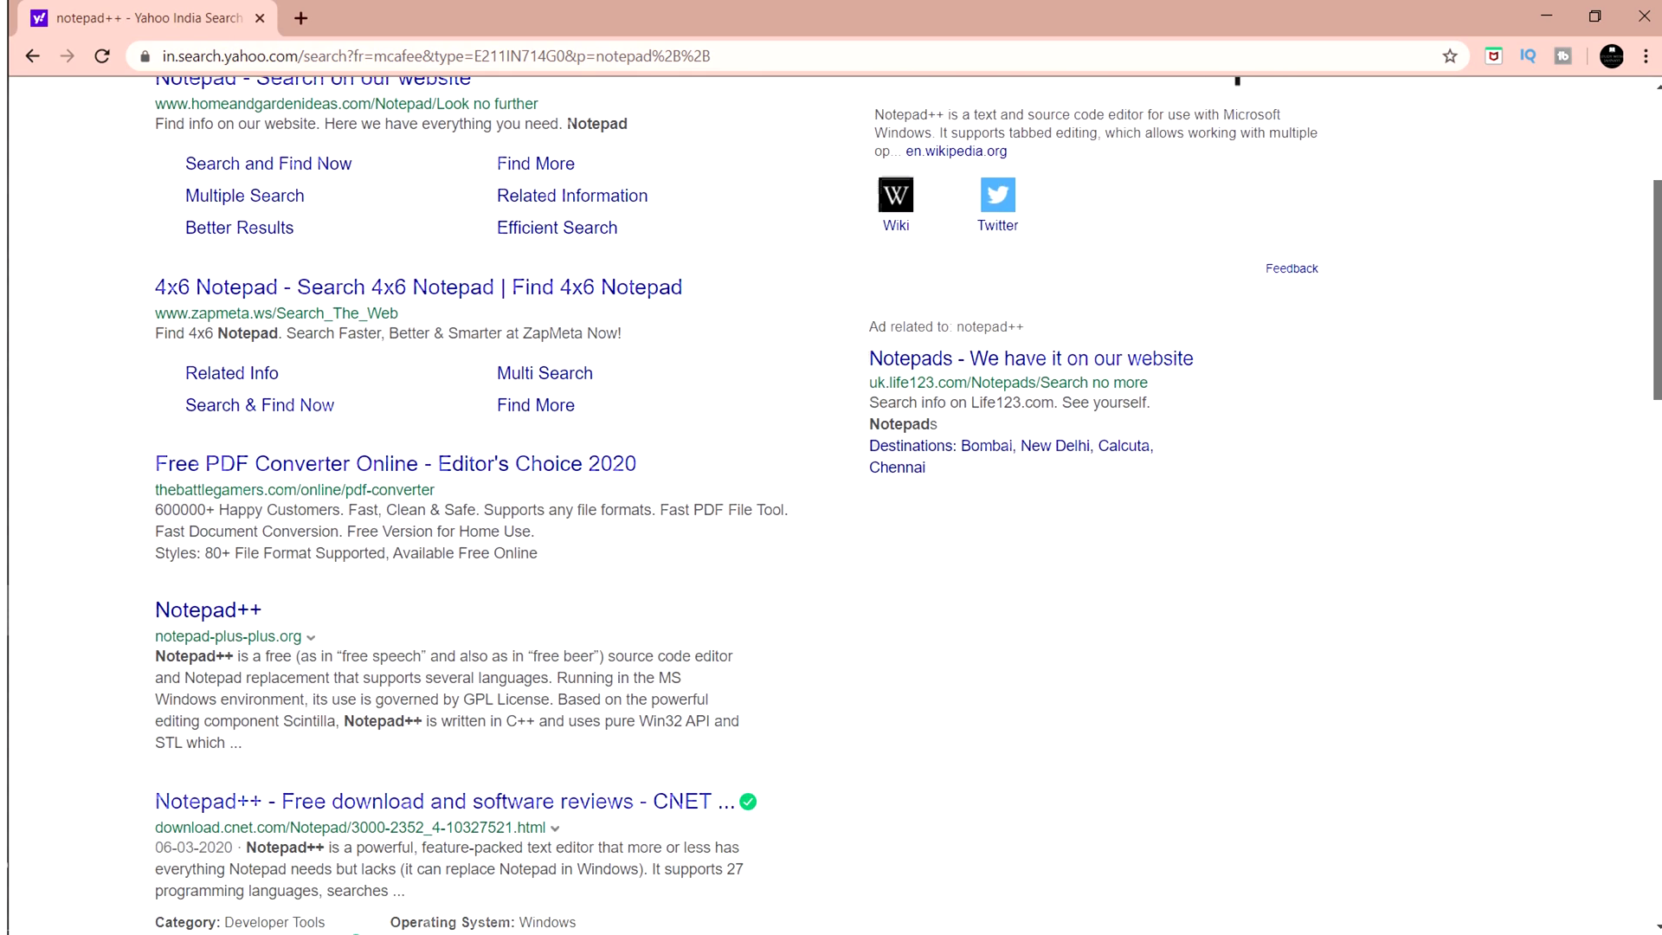
scroll(1576, 364, "down", 2)
scroll(1575, 364, "up", 3)
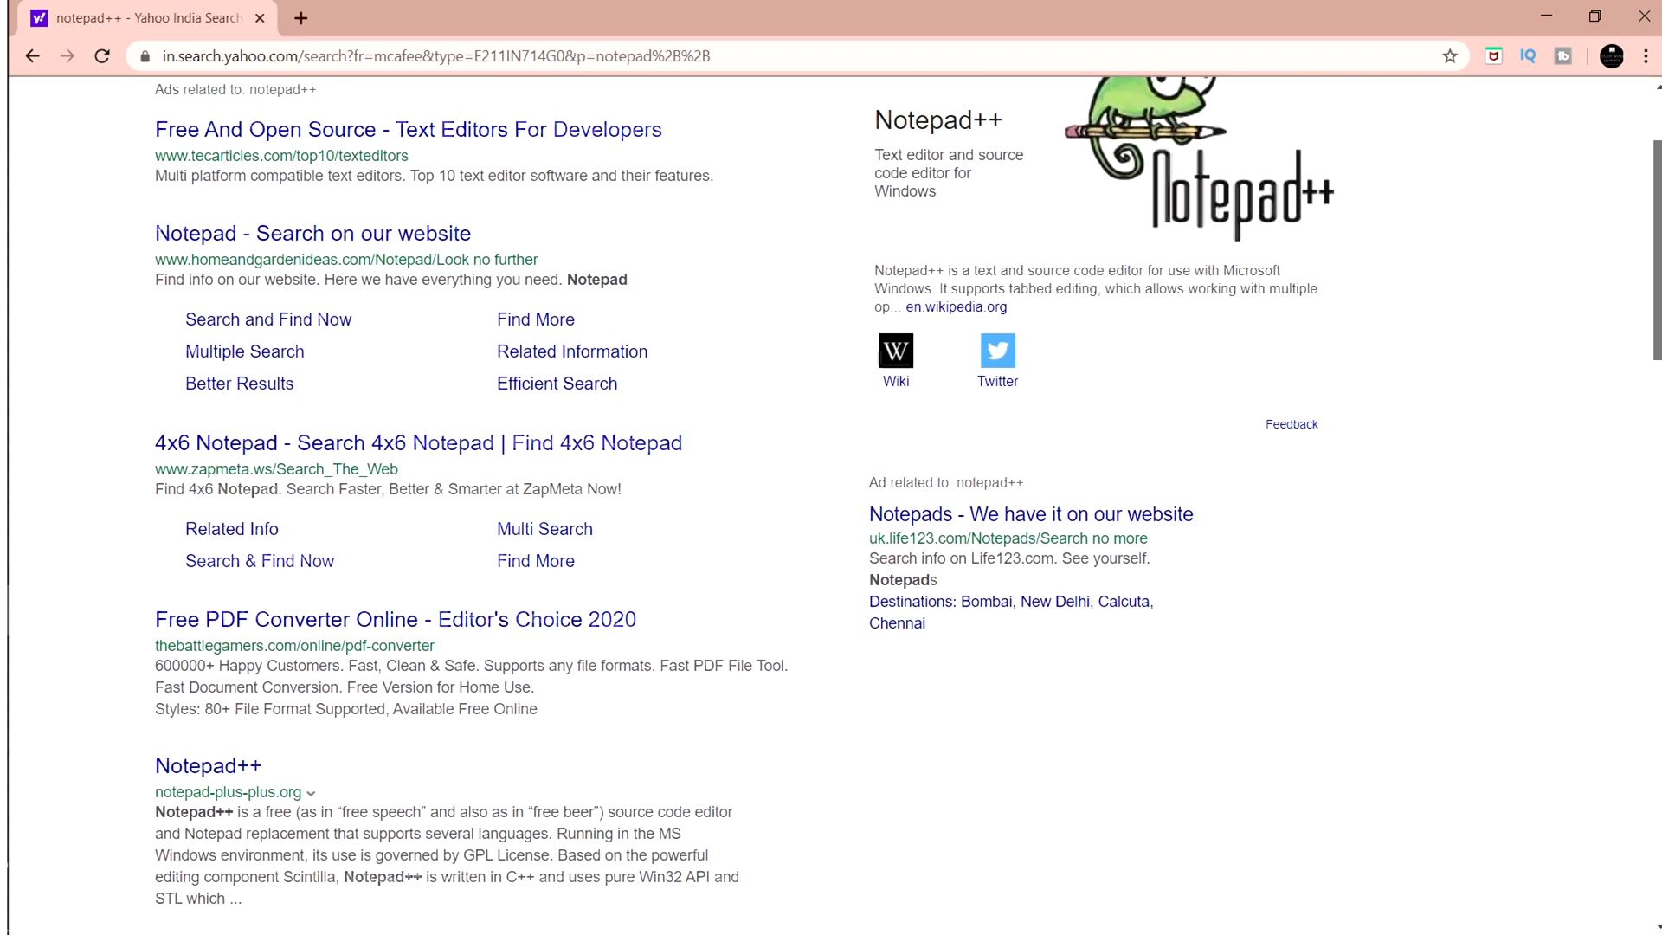
scroll(1576, 364, "up", 1)
scroll(1574, 364, "down", 10)
scroll(1576, 363, "up", 4)
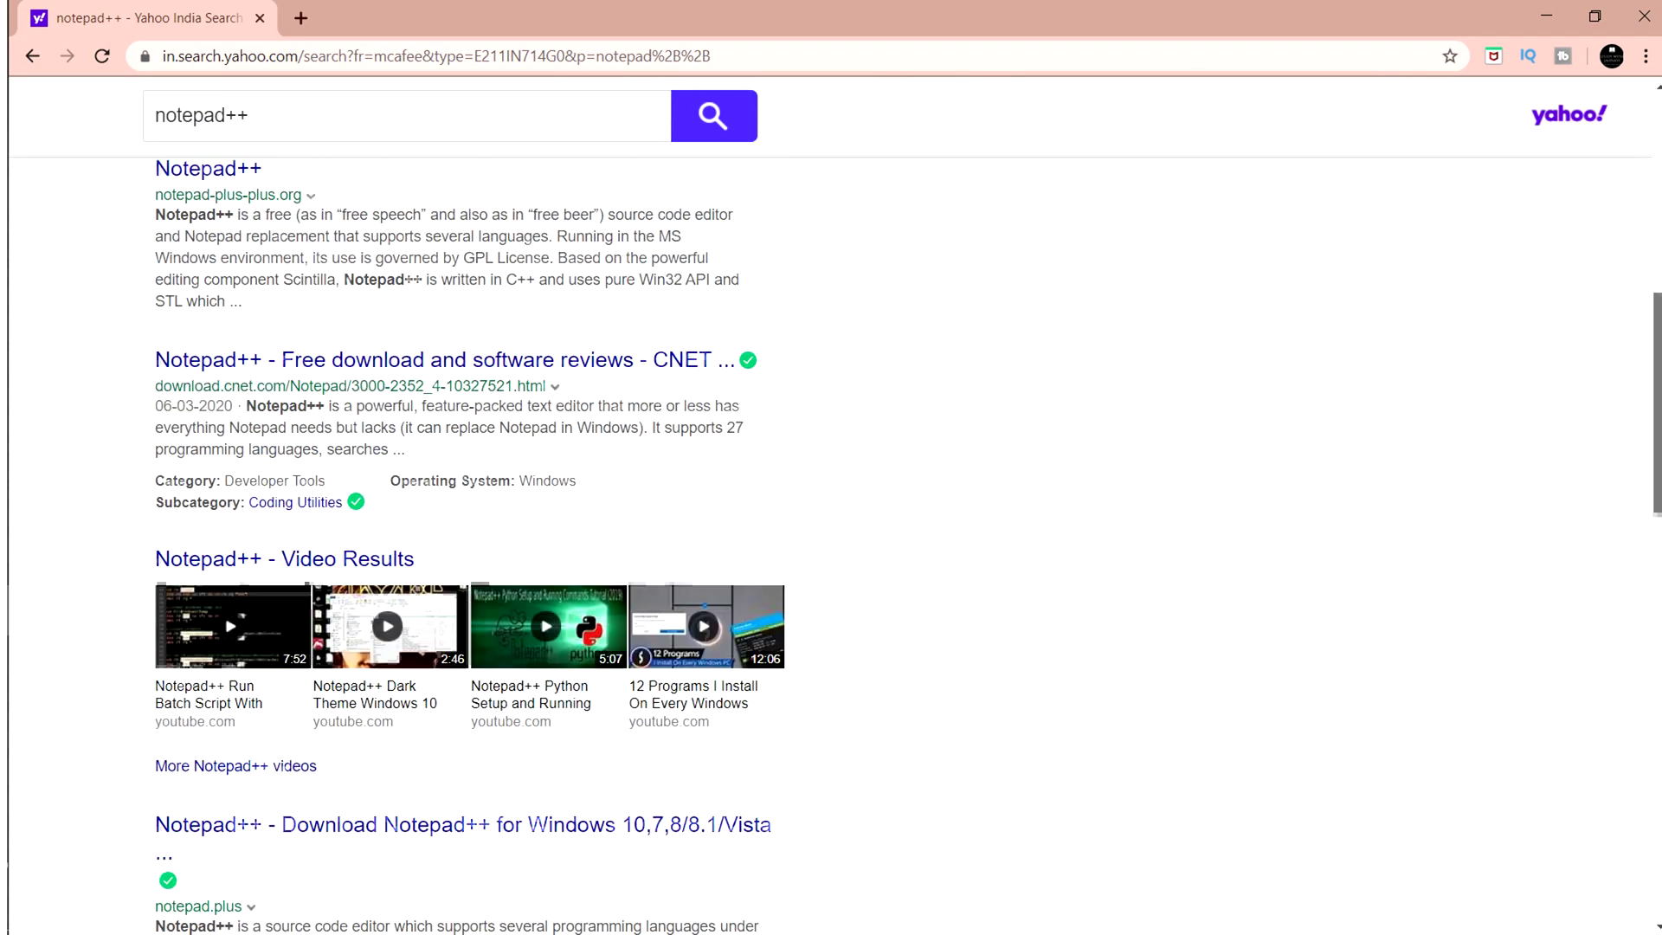
scroll(1655, 345, "up", 3)
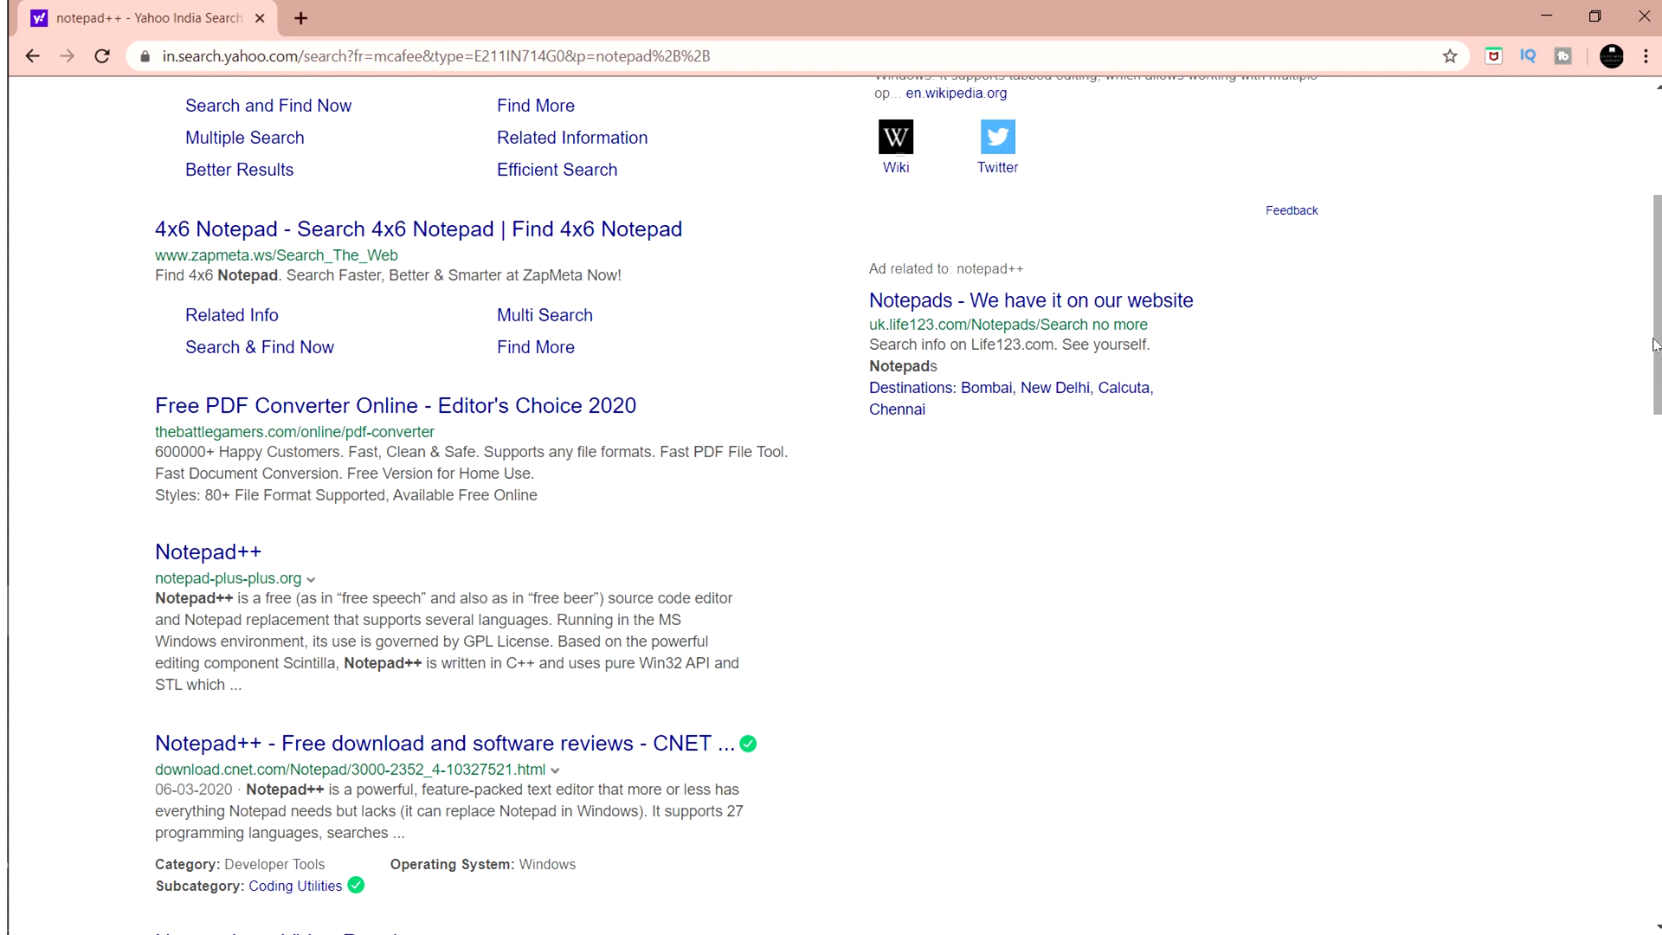
left_click_drag(1656, 344, 1656, 285)
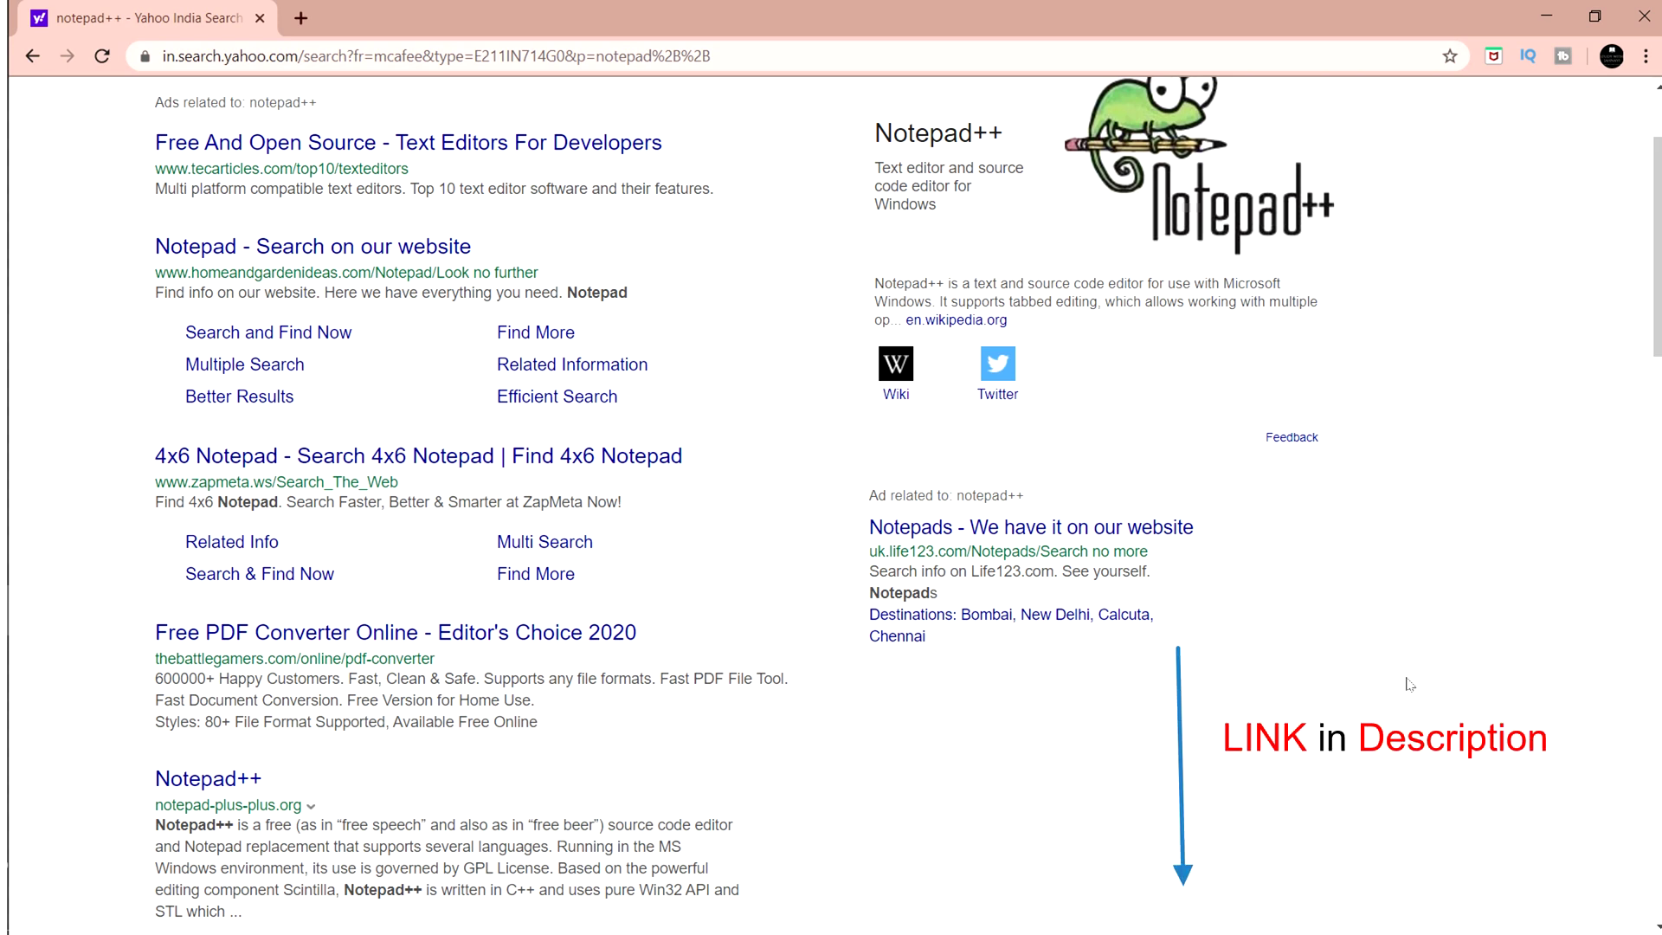
Open the official notepad-plus-plus.org result in a new tab.
left_click(209, 787)
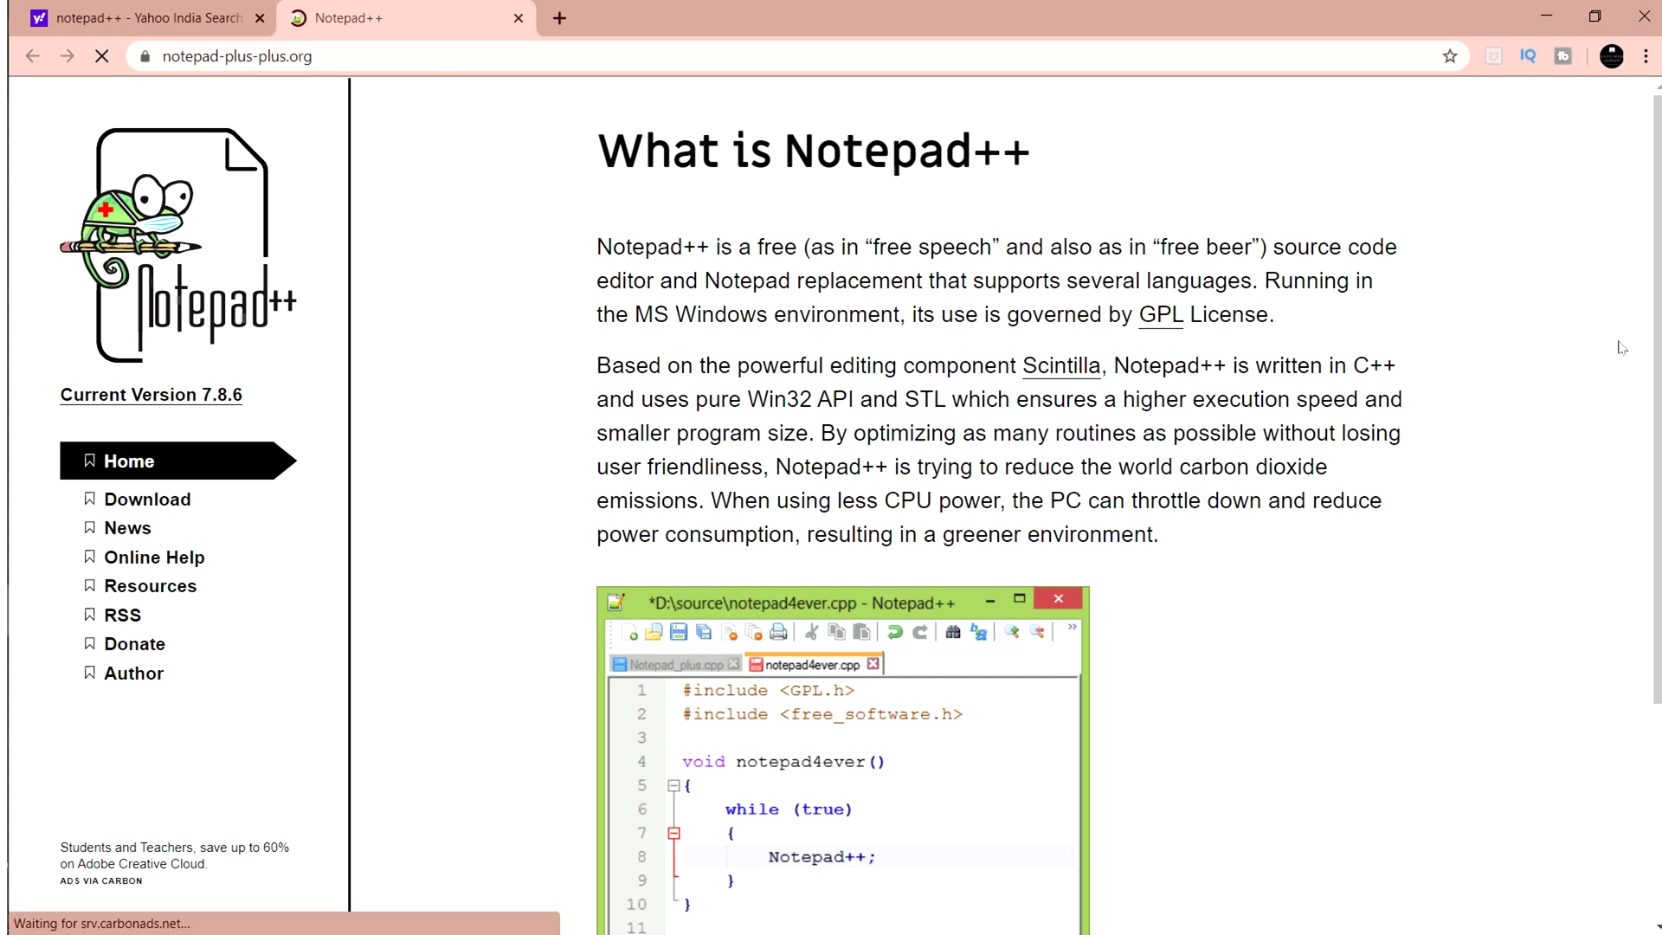
scroll(1620, 347, "down", 1)
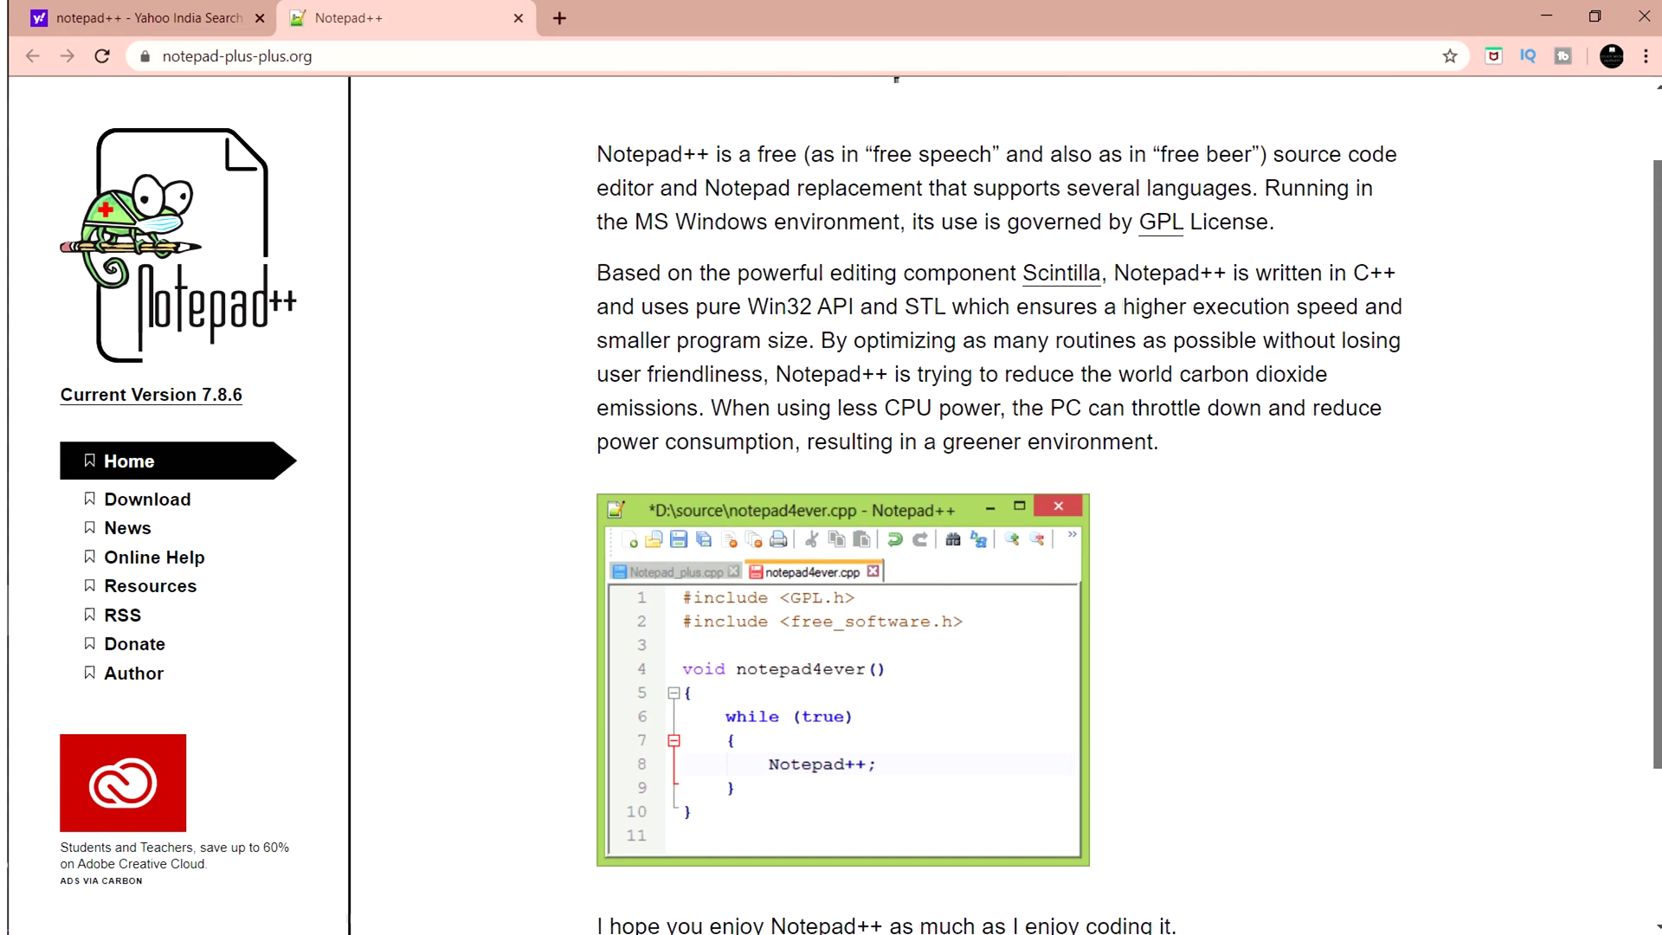
scroll(895, 78, "up", 1)
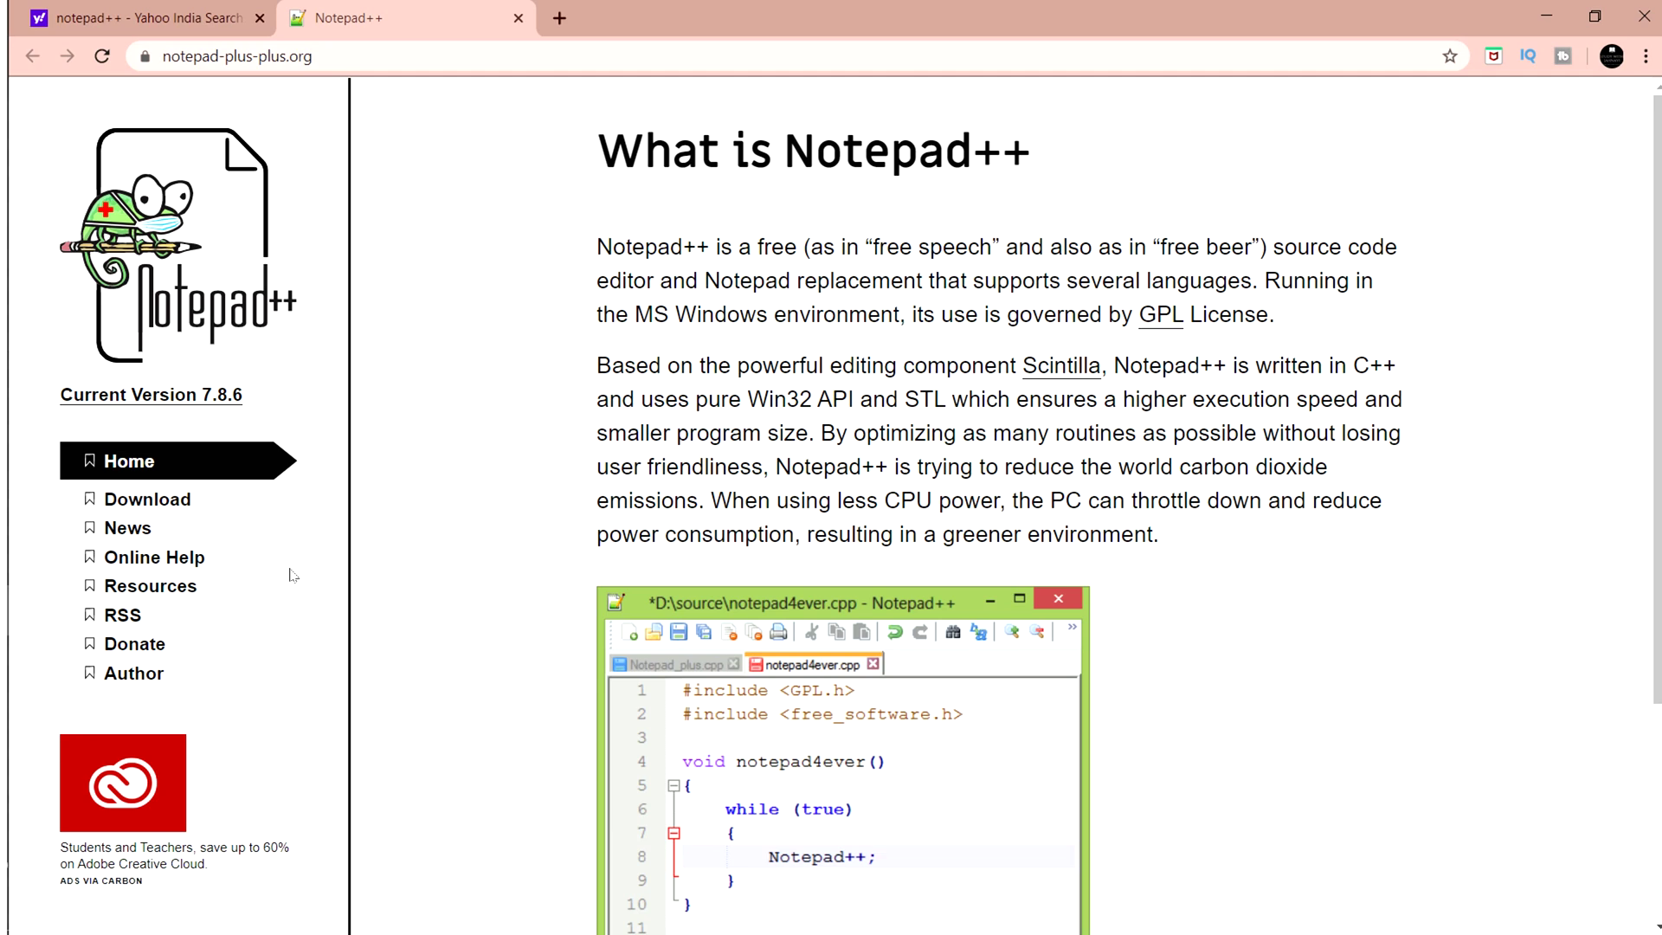
Go to the Downloads page and open the Notepad++ 7.8.6 release page.
left_click(221, 505)
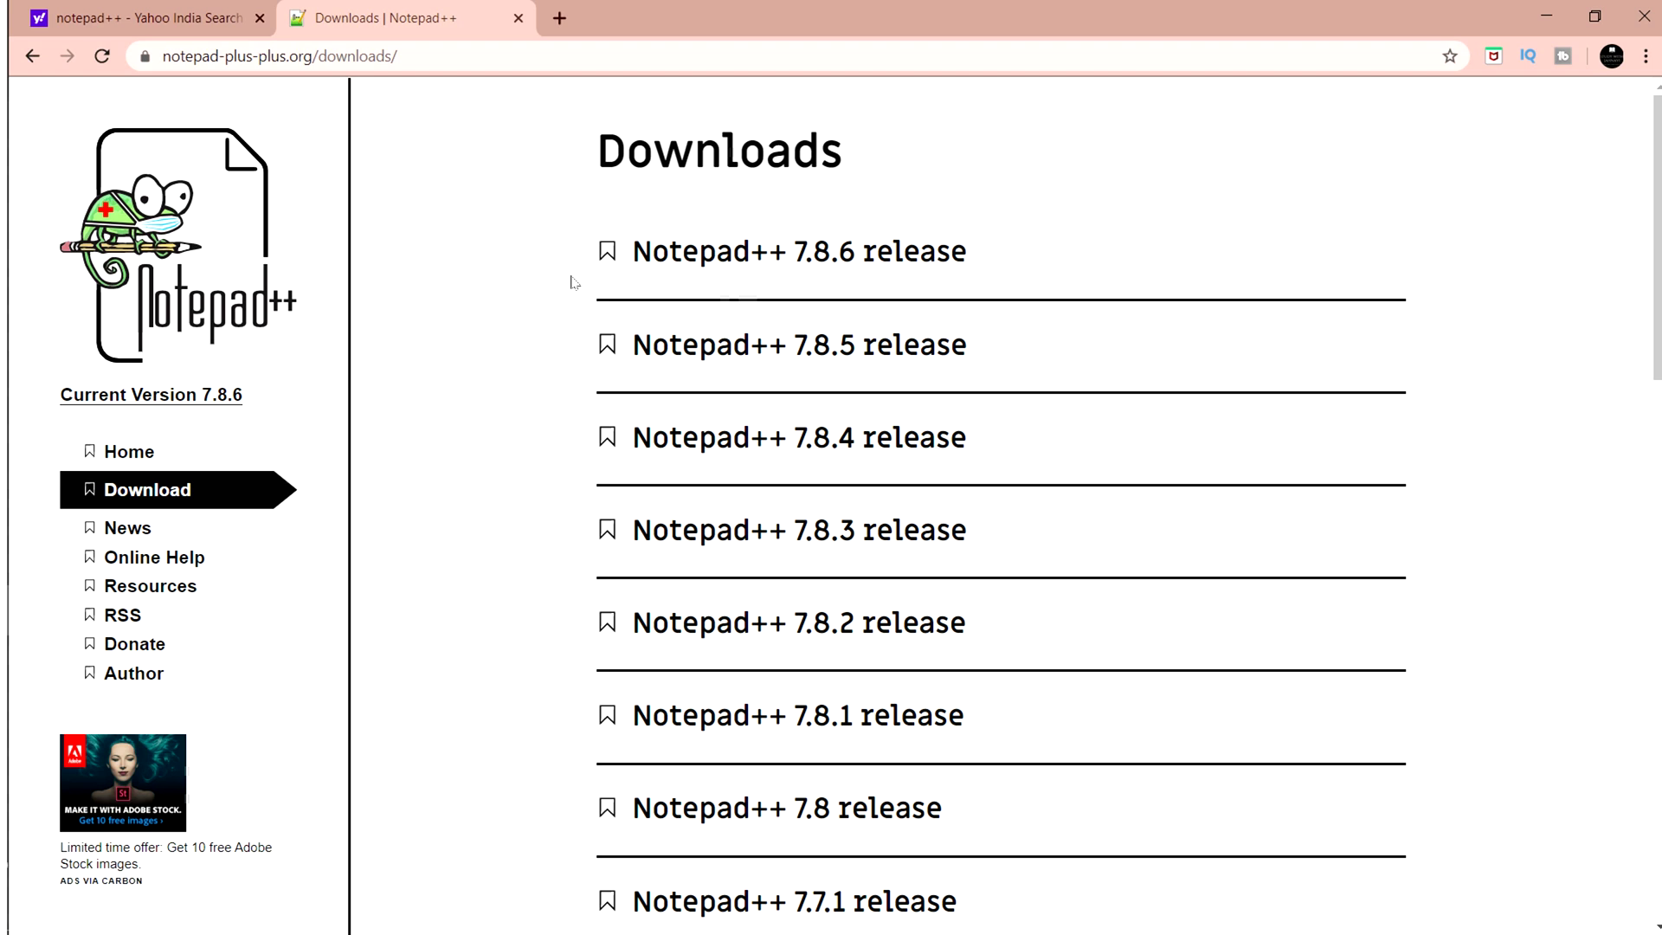
left_click(845, 262)
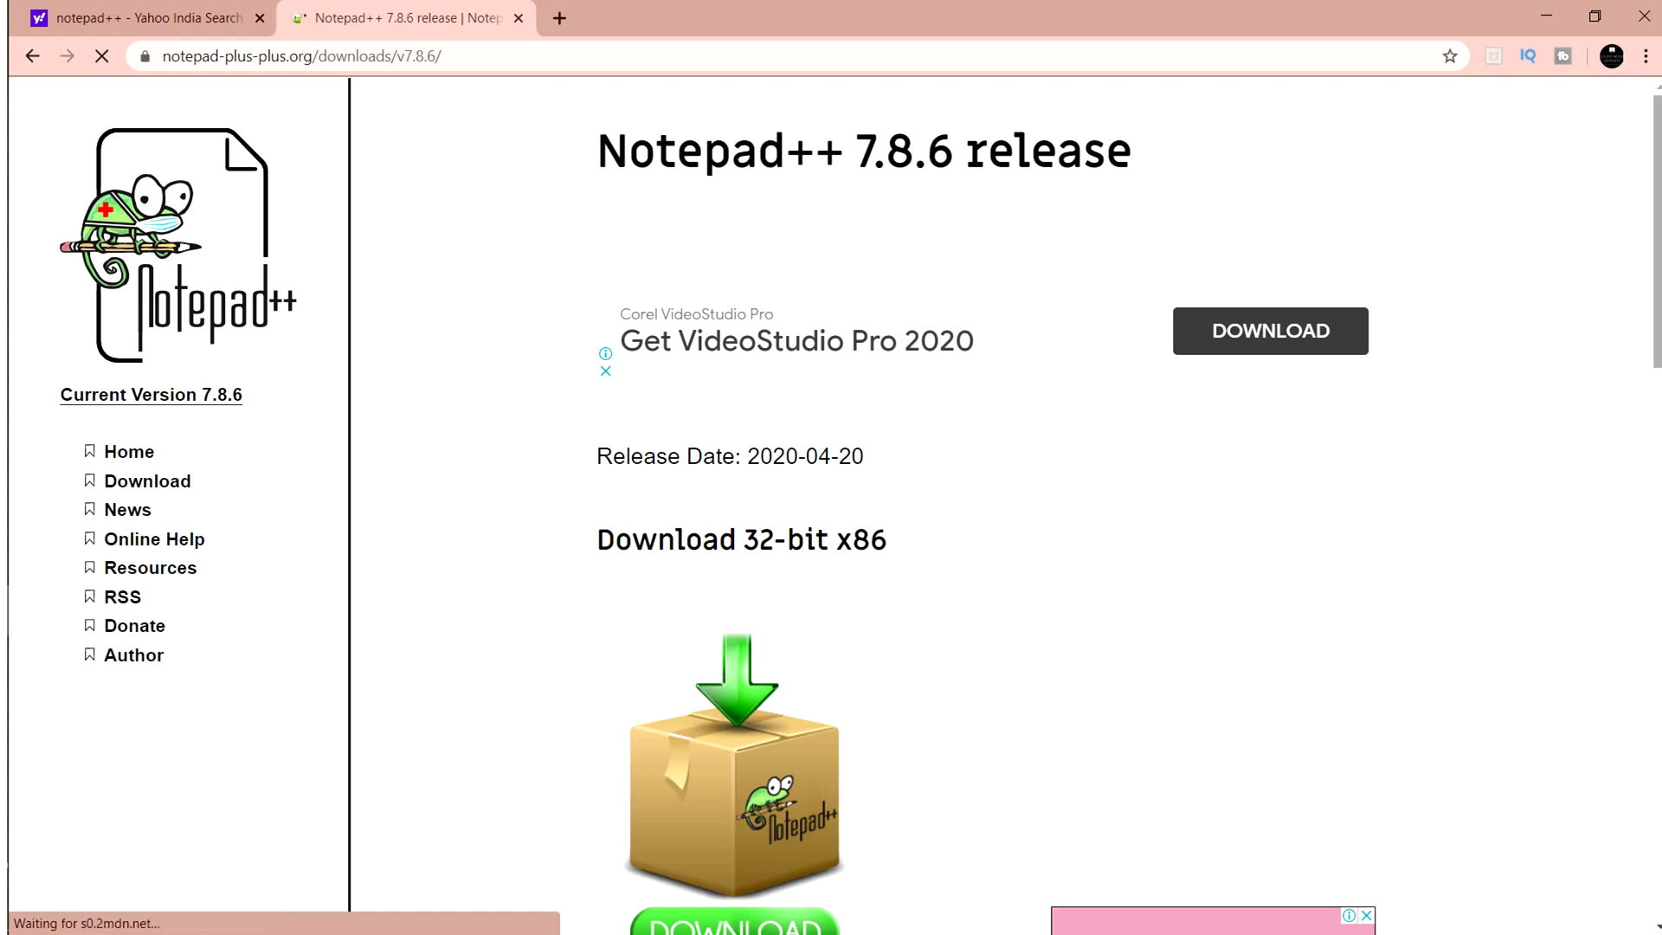
scroll(1315, 410, "down", 4)
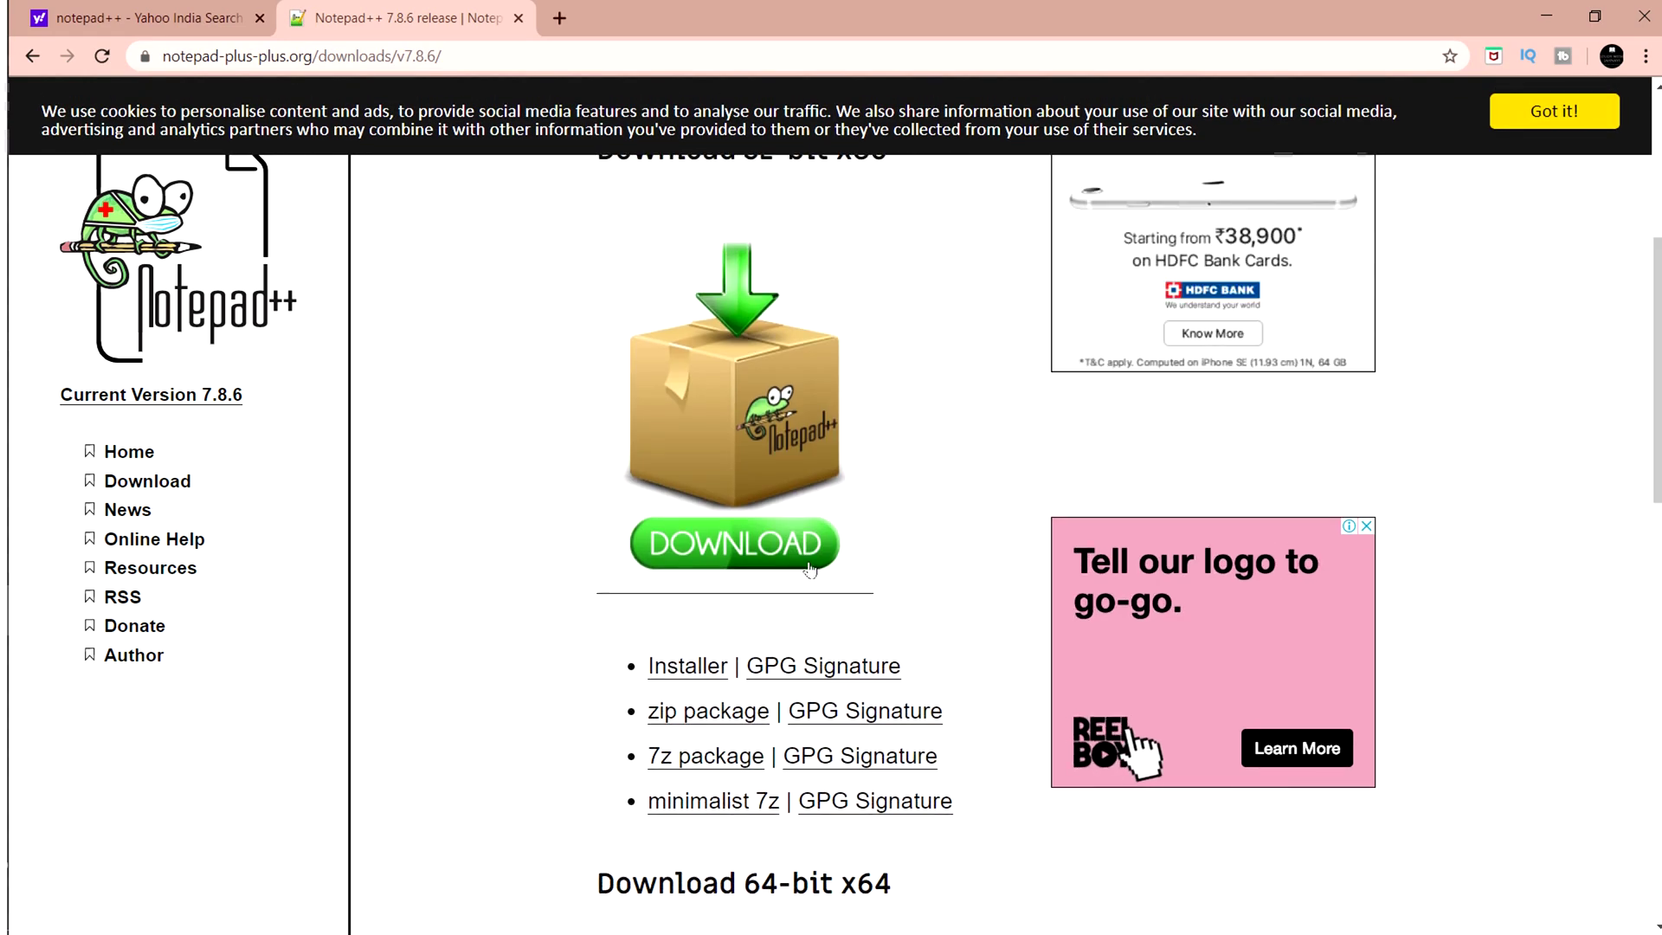
Download the 32-bit npp.7.8.6 installer and run it.
left_click(789, 553)
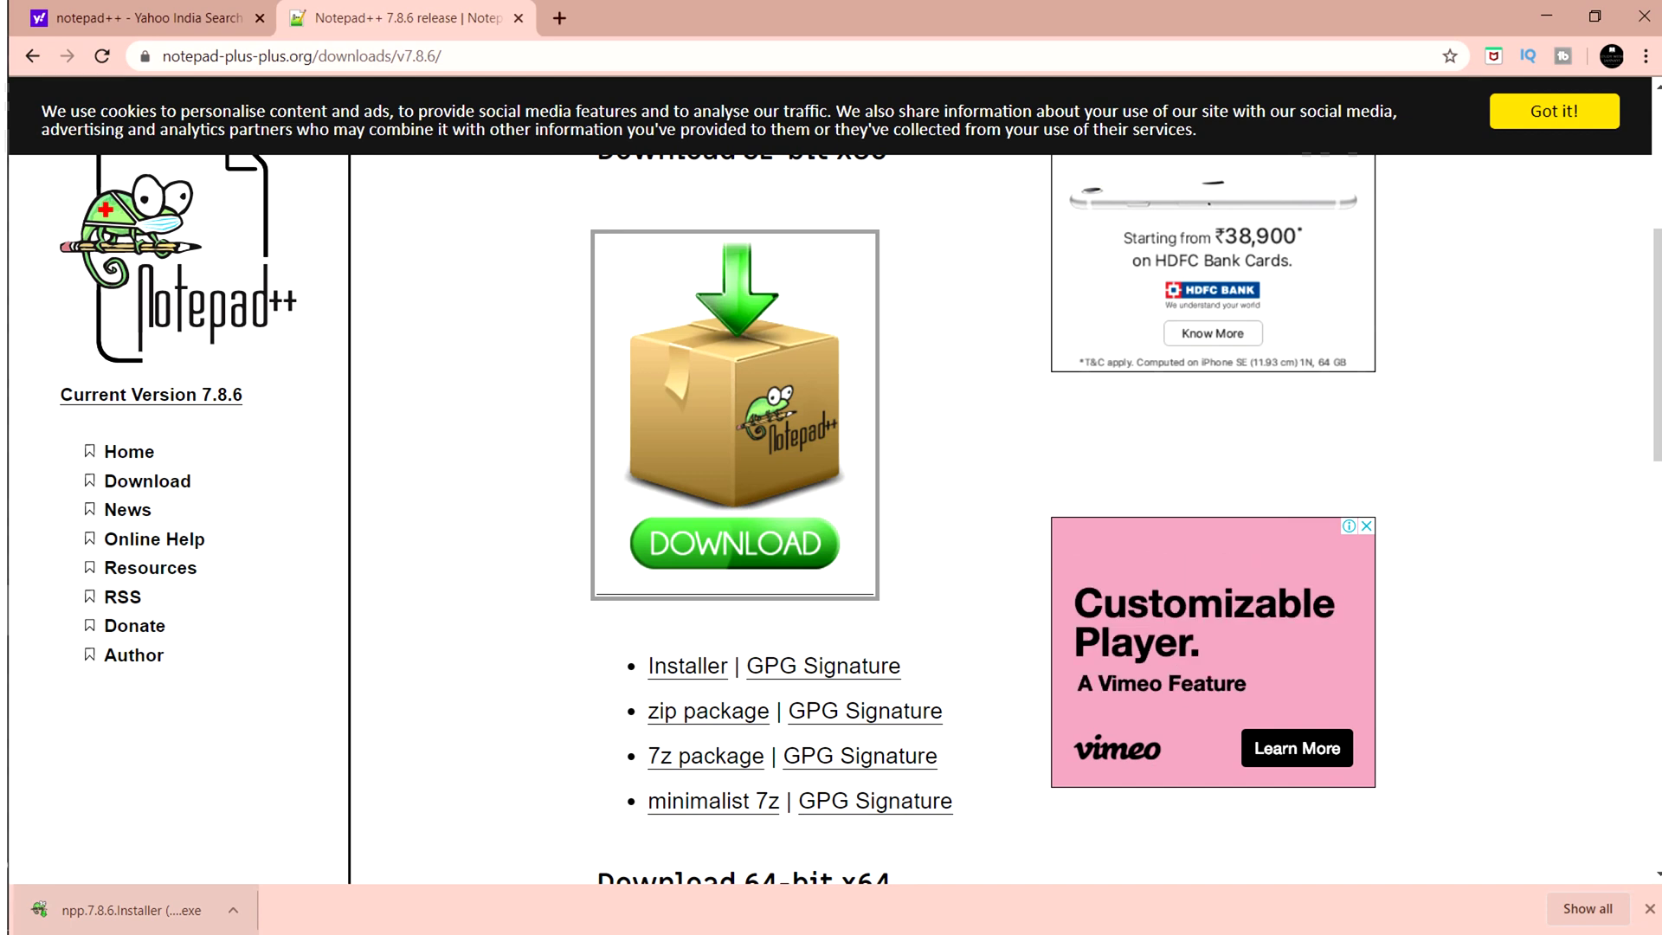
left_click(131, 912)
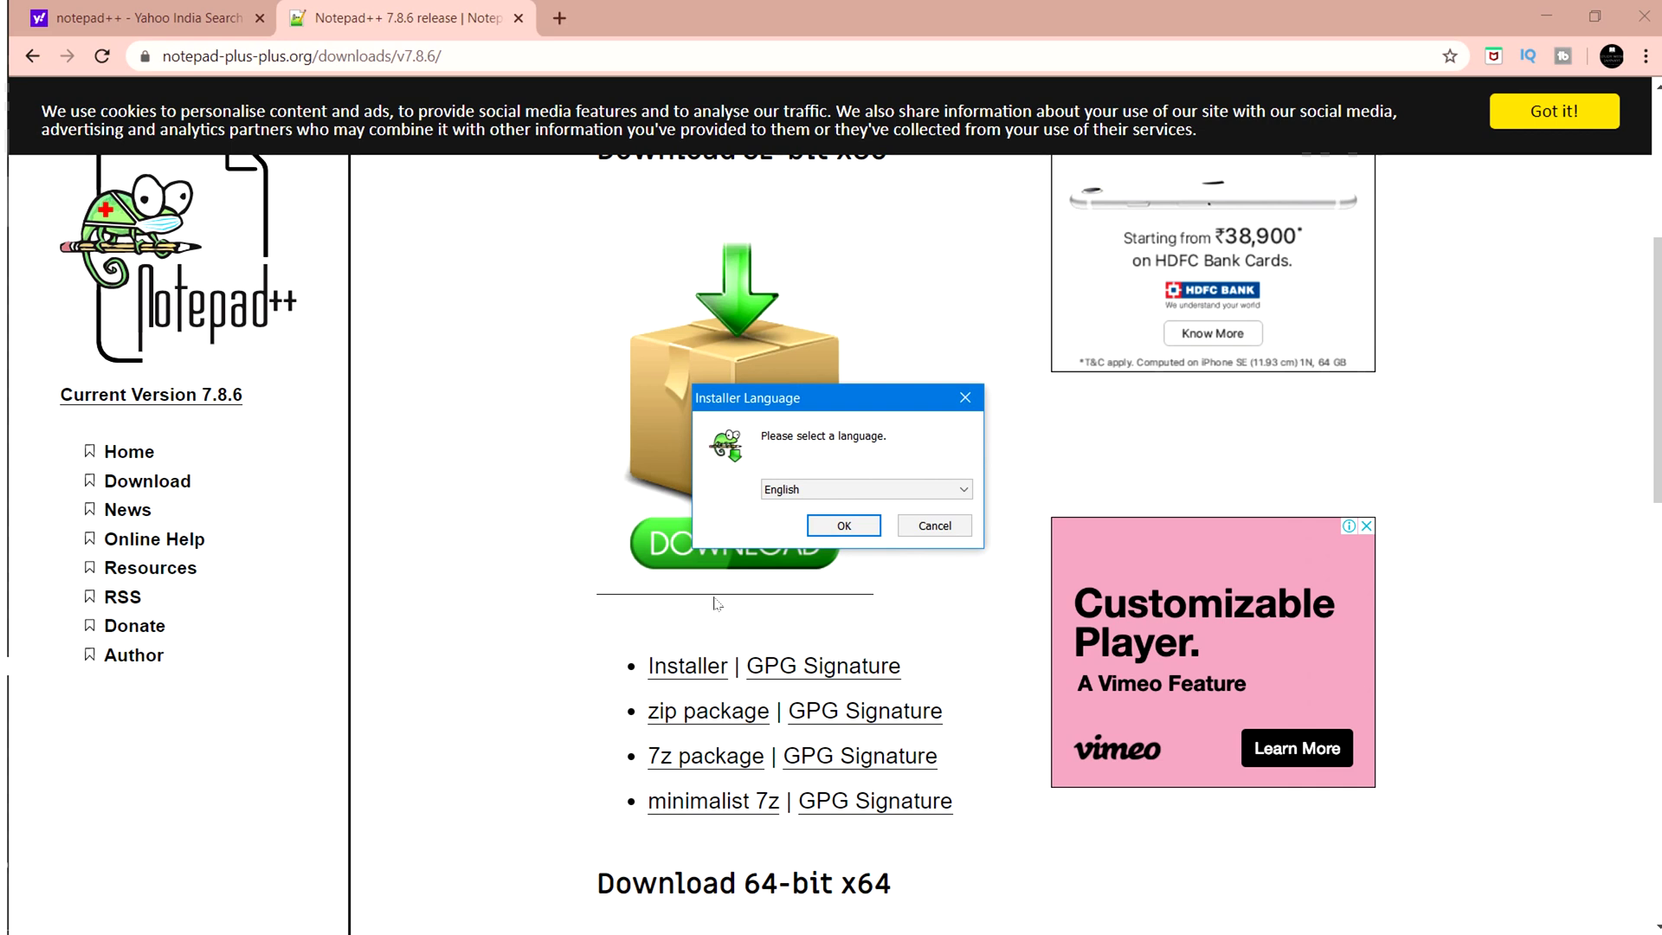
Keep English as the installer language and start the setup wizard.
left_click(928, 492)
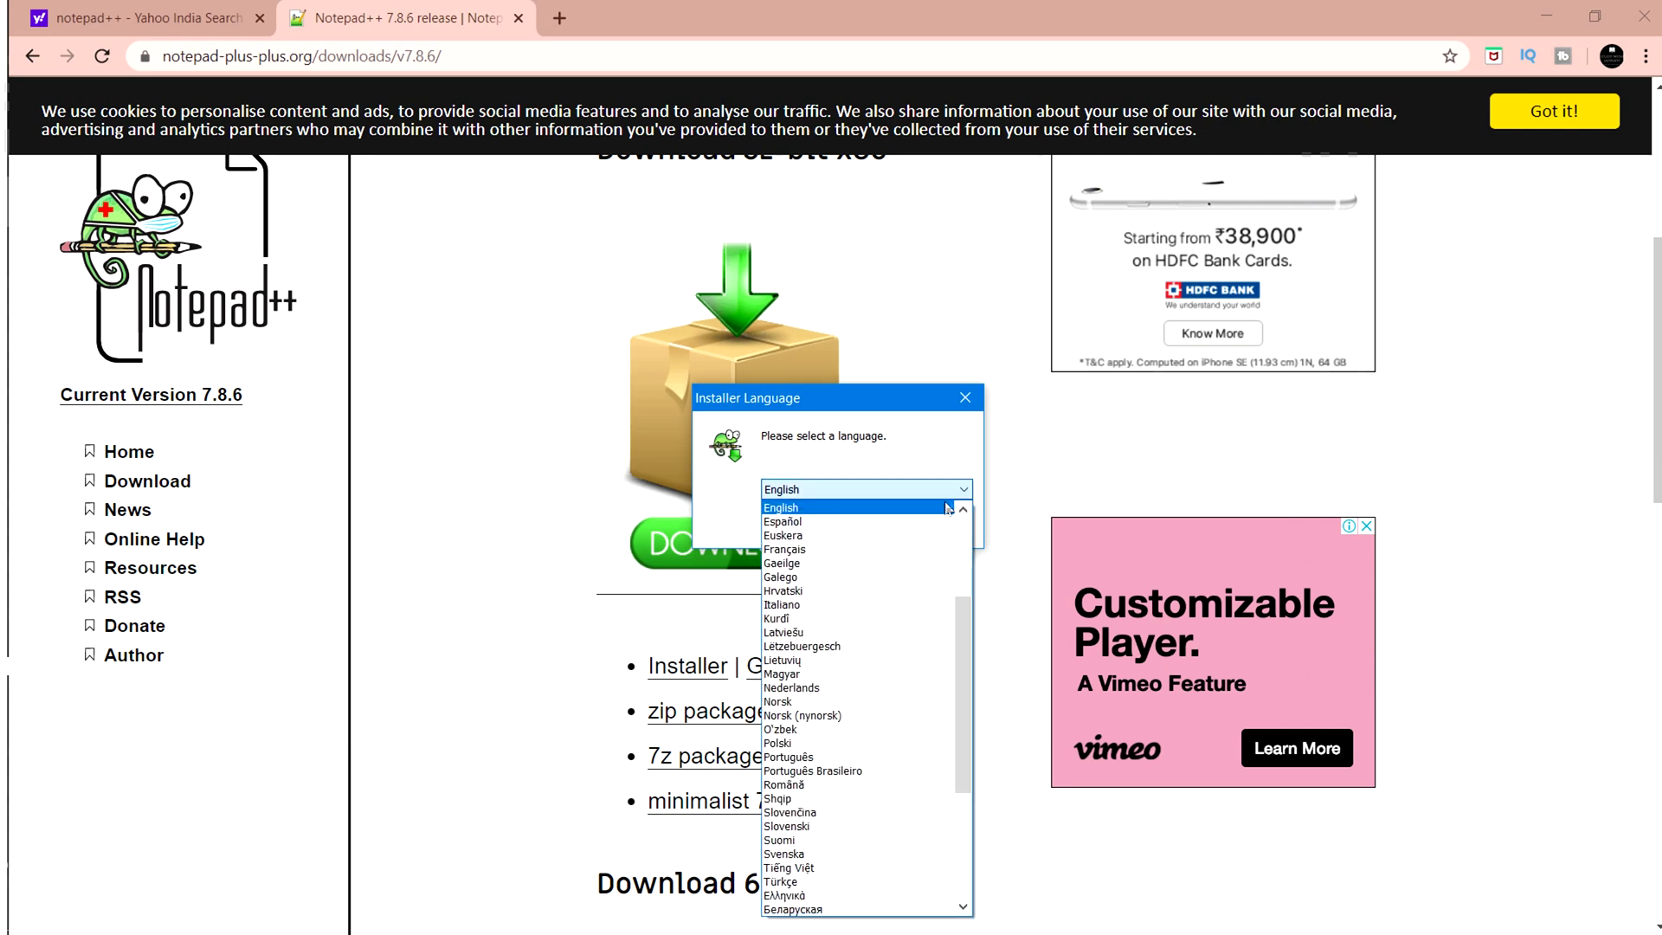
left_click(944, 509)
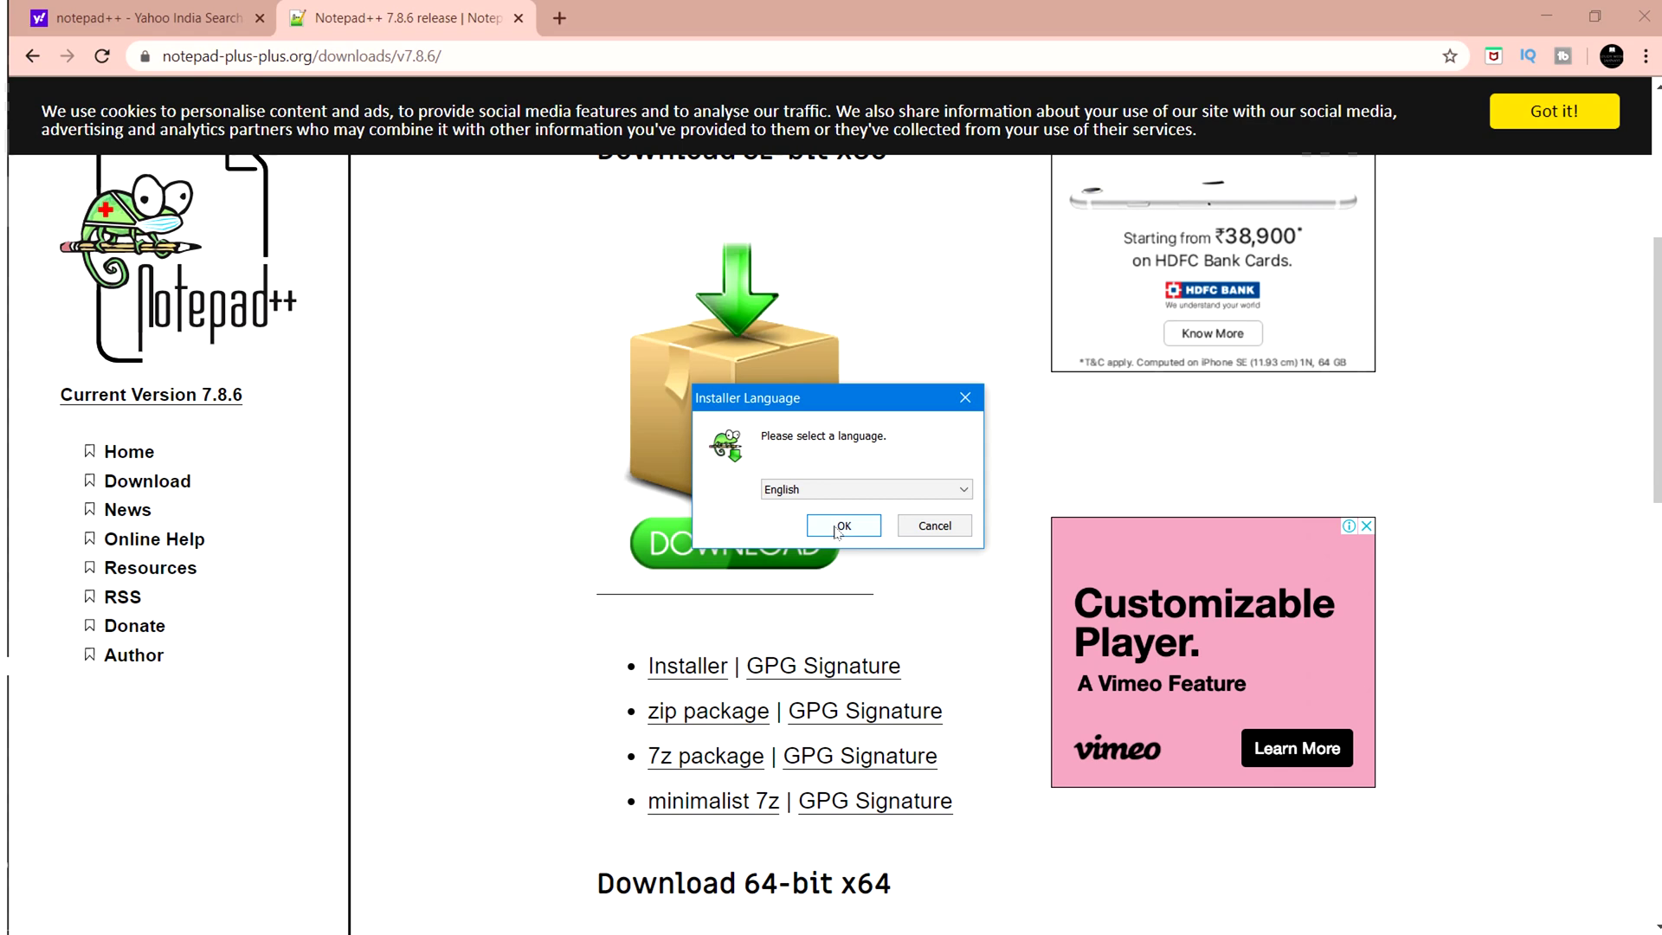
left_click(843, 526)
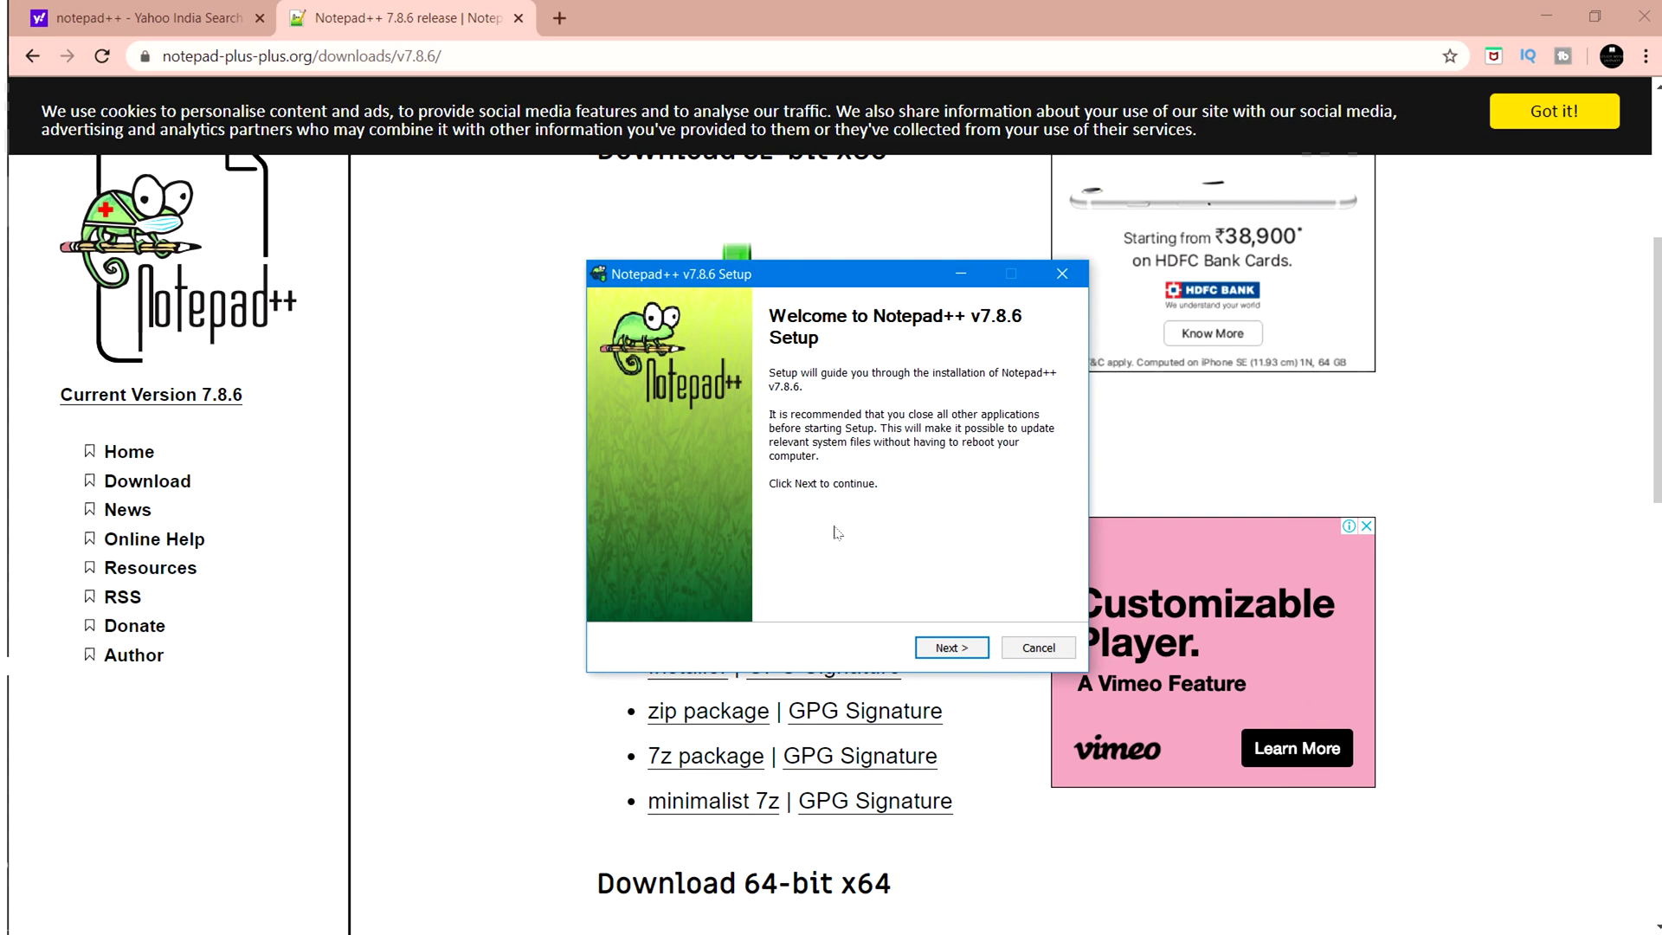
Accept the licence and keep the default C:\Program Files (x86)\Notepad++ folder.
left_click(942, 646)
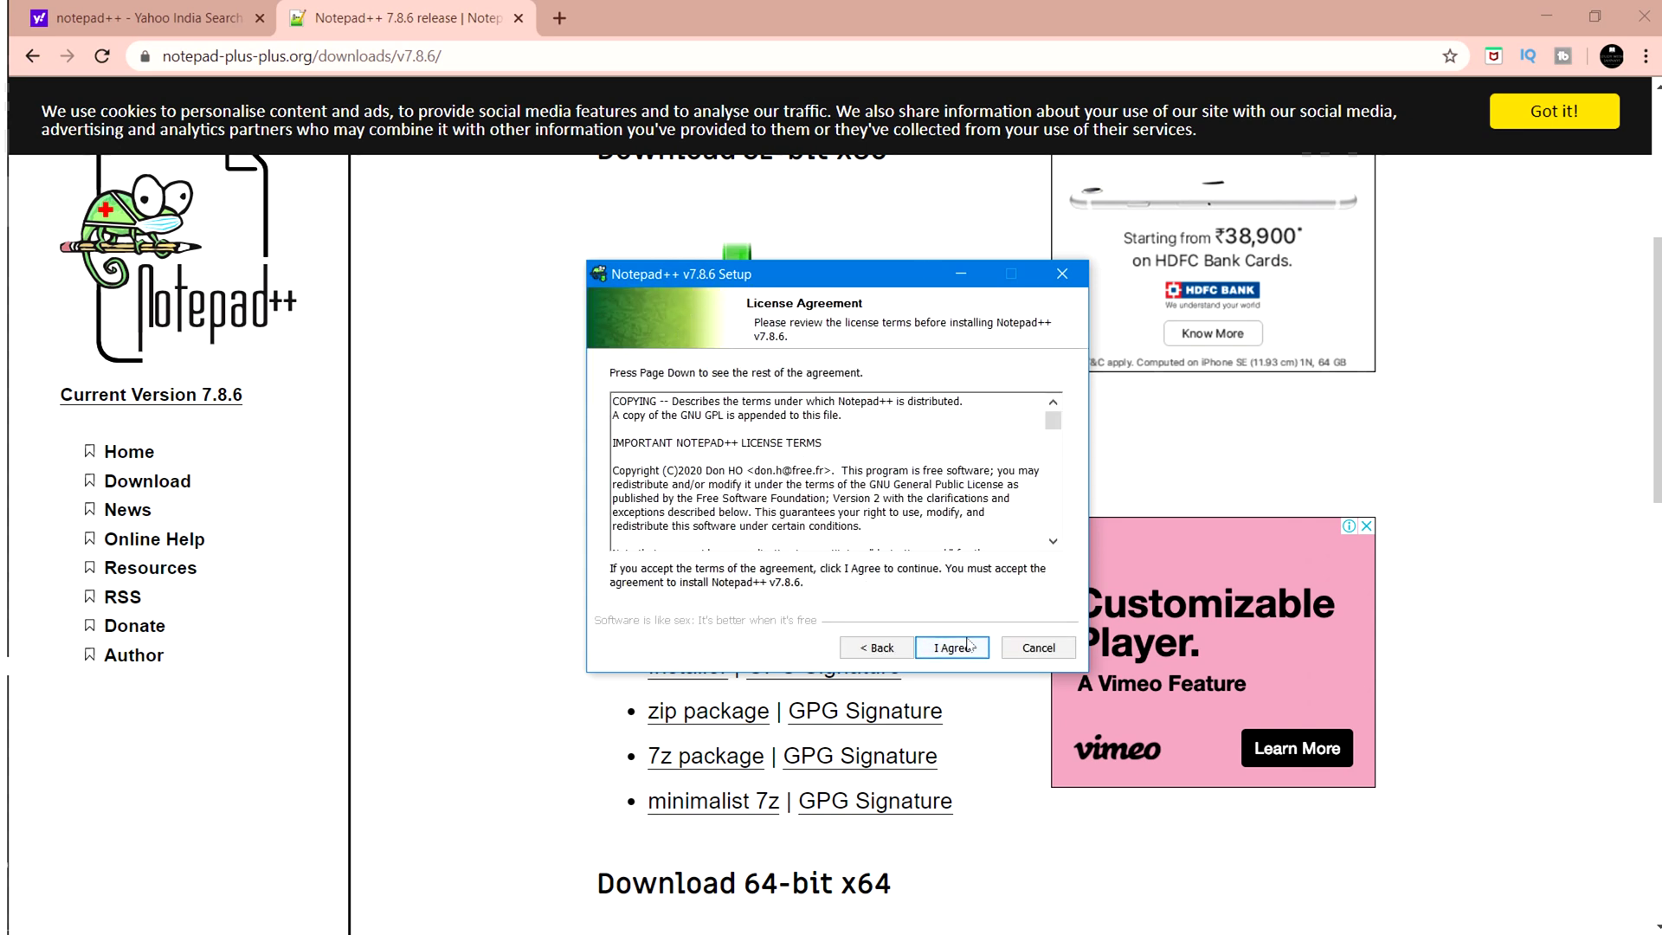
left_click(966, 658)
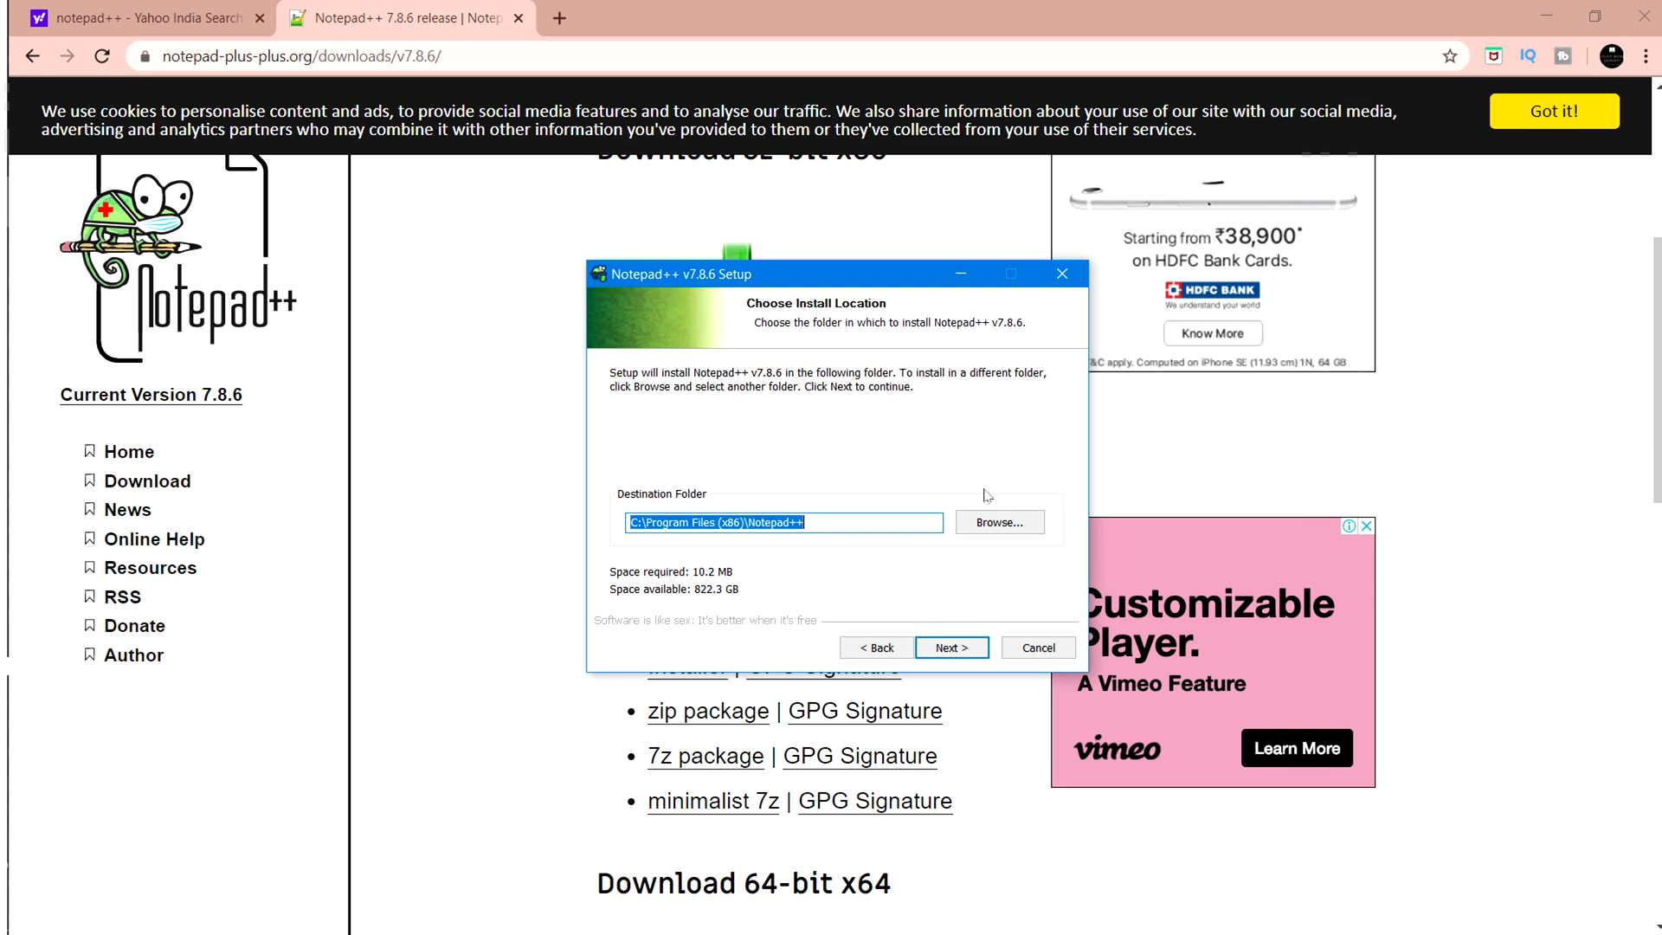
left_click(922, 530)
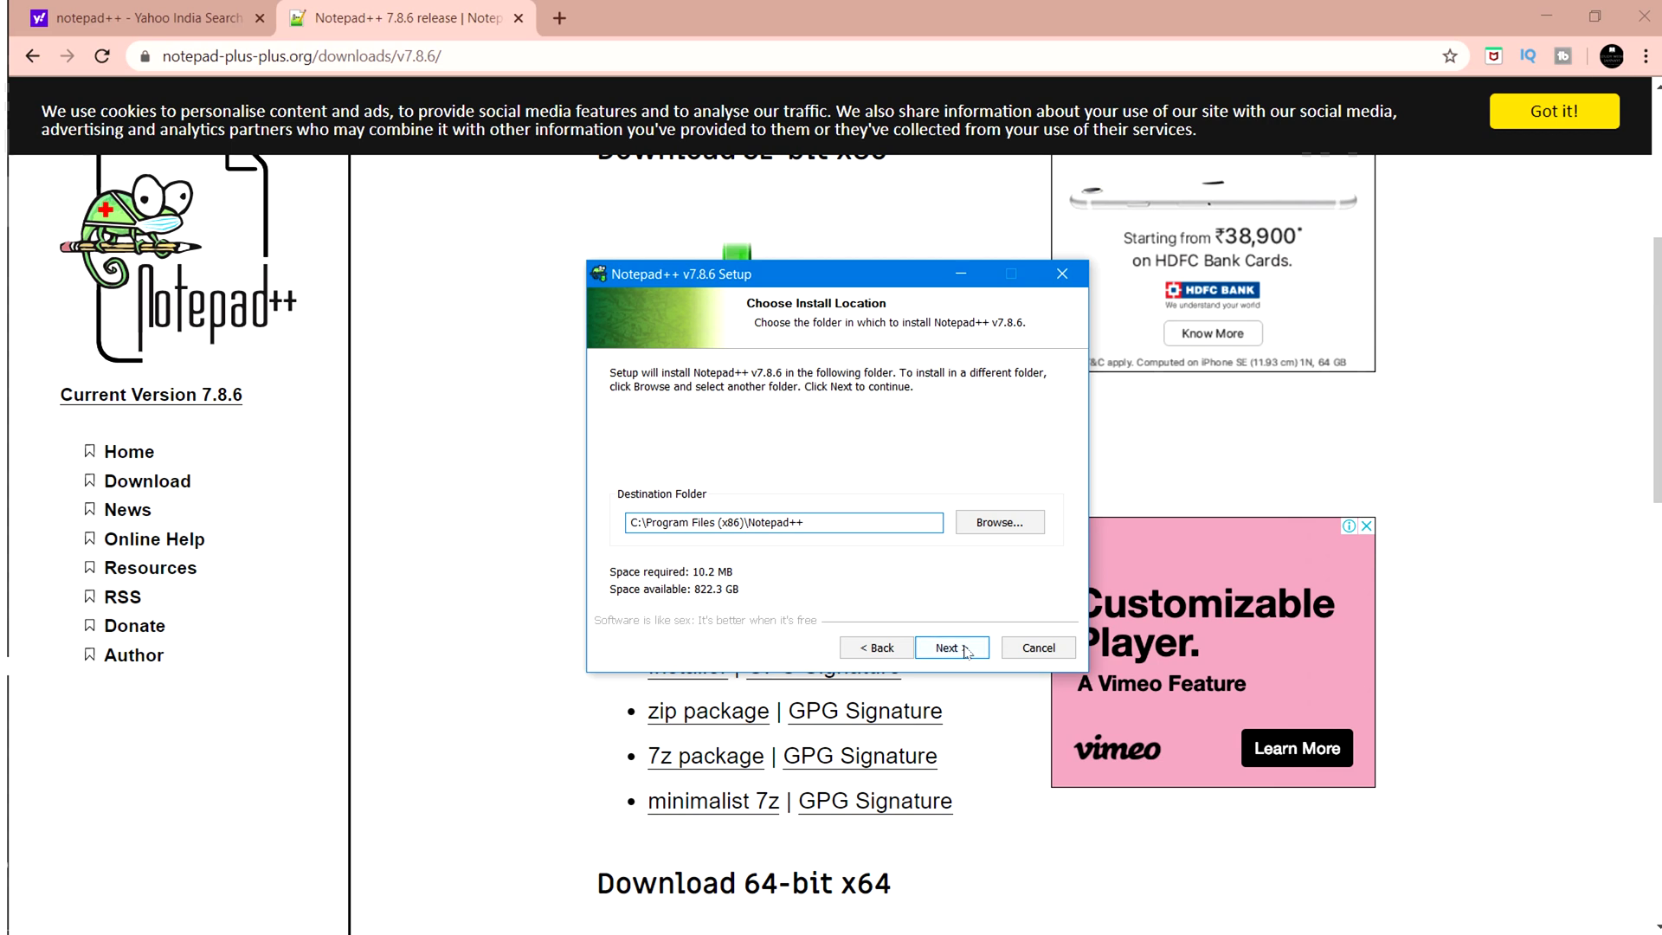
left_click(965, 652)
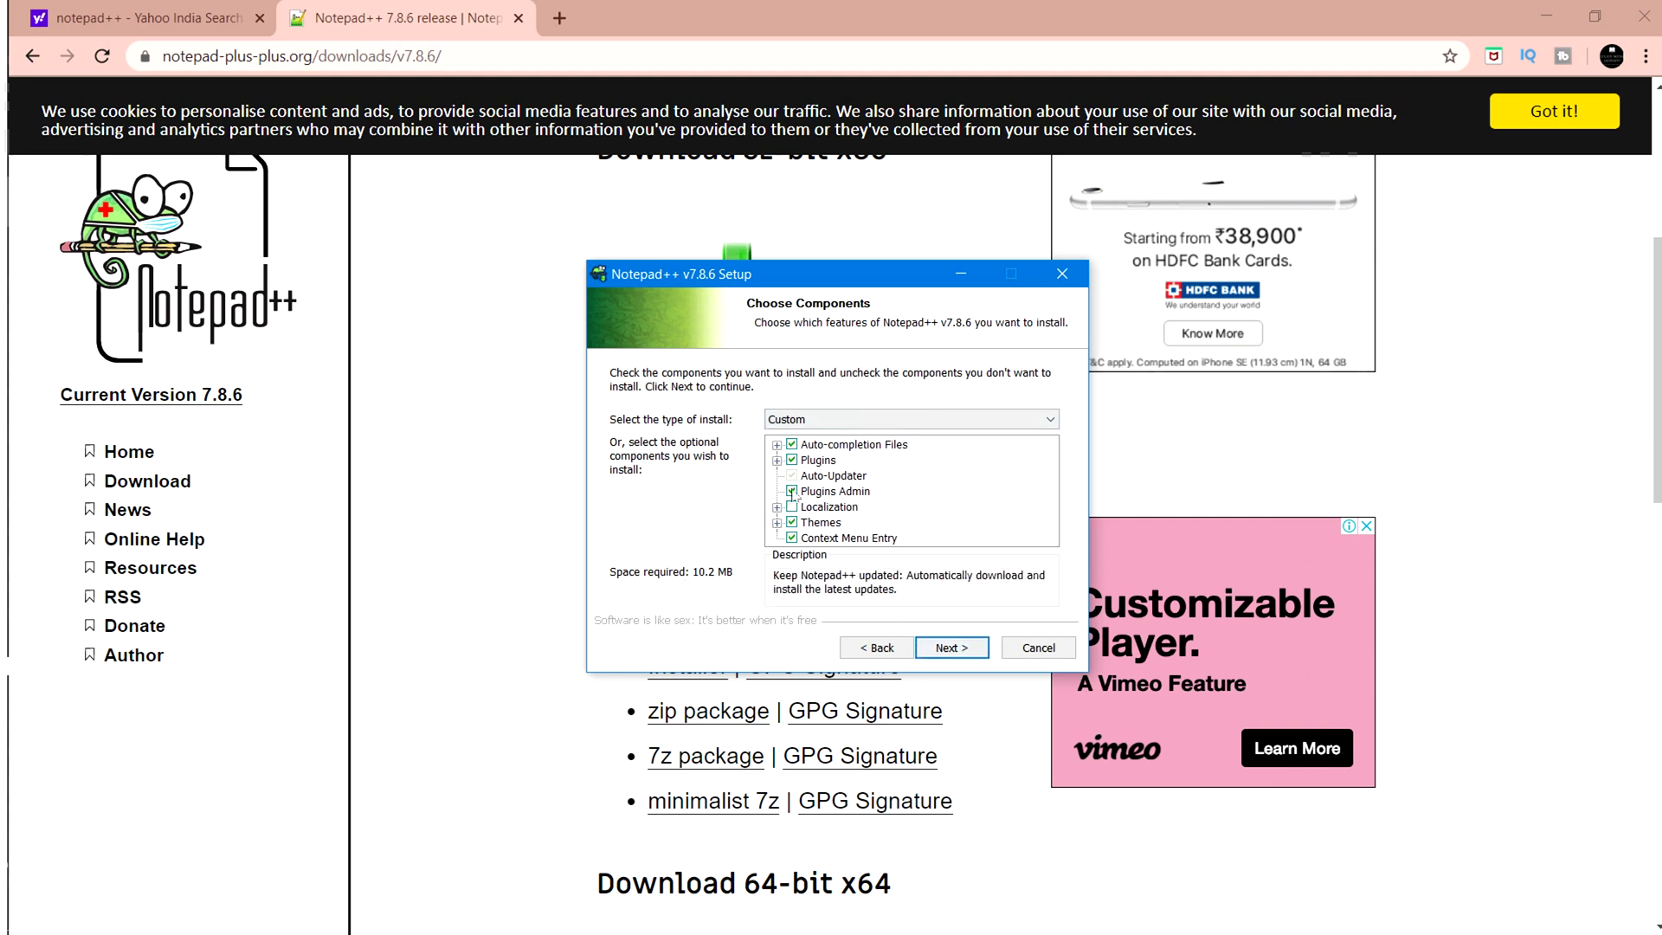
Install with default components and a desktop shortcut, then minimize Chrome.
left_click(952, 649)
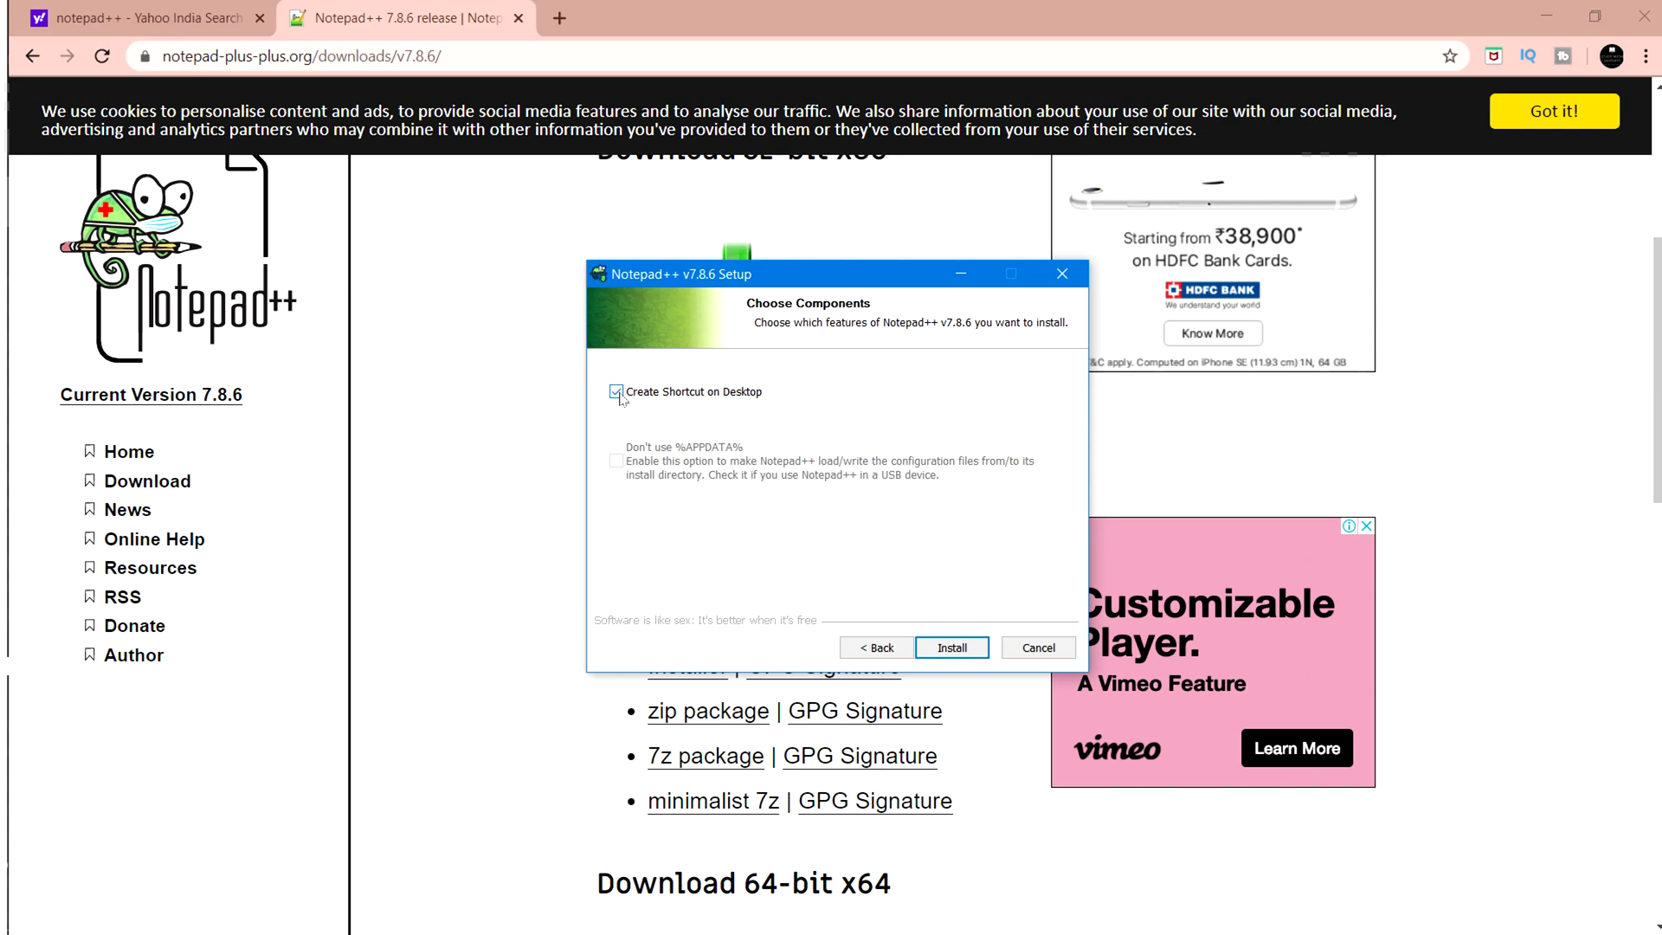
left_click(933, 654)
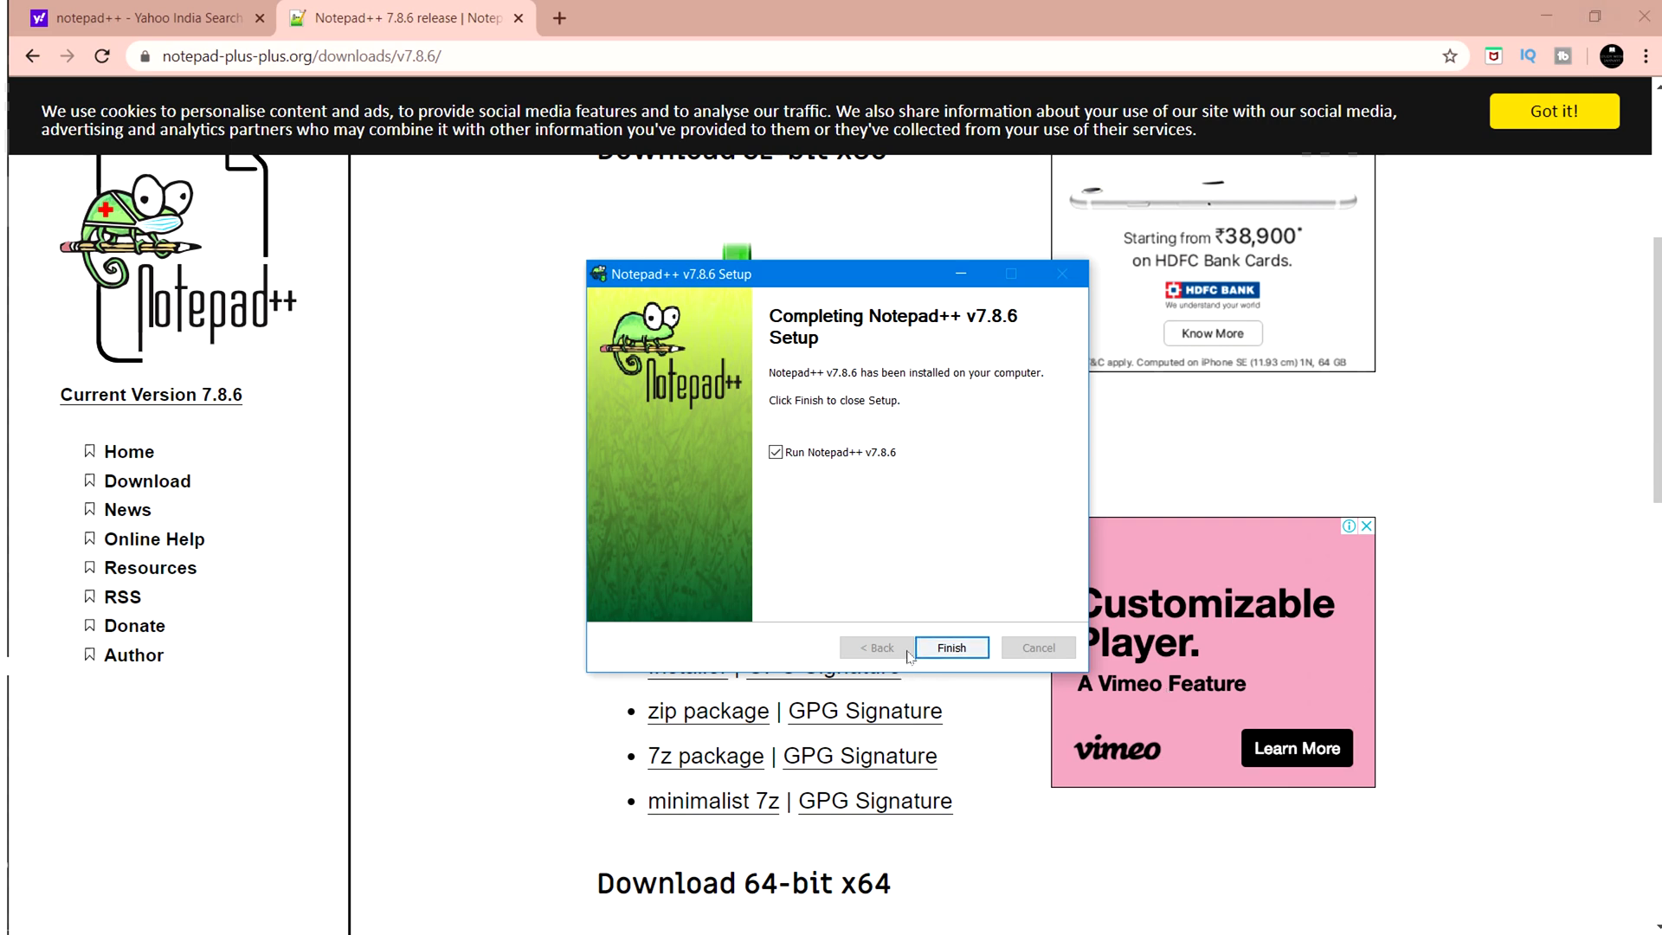
left_click(1568, 20)
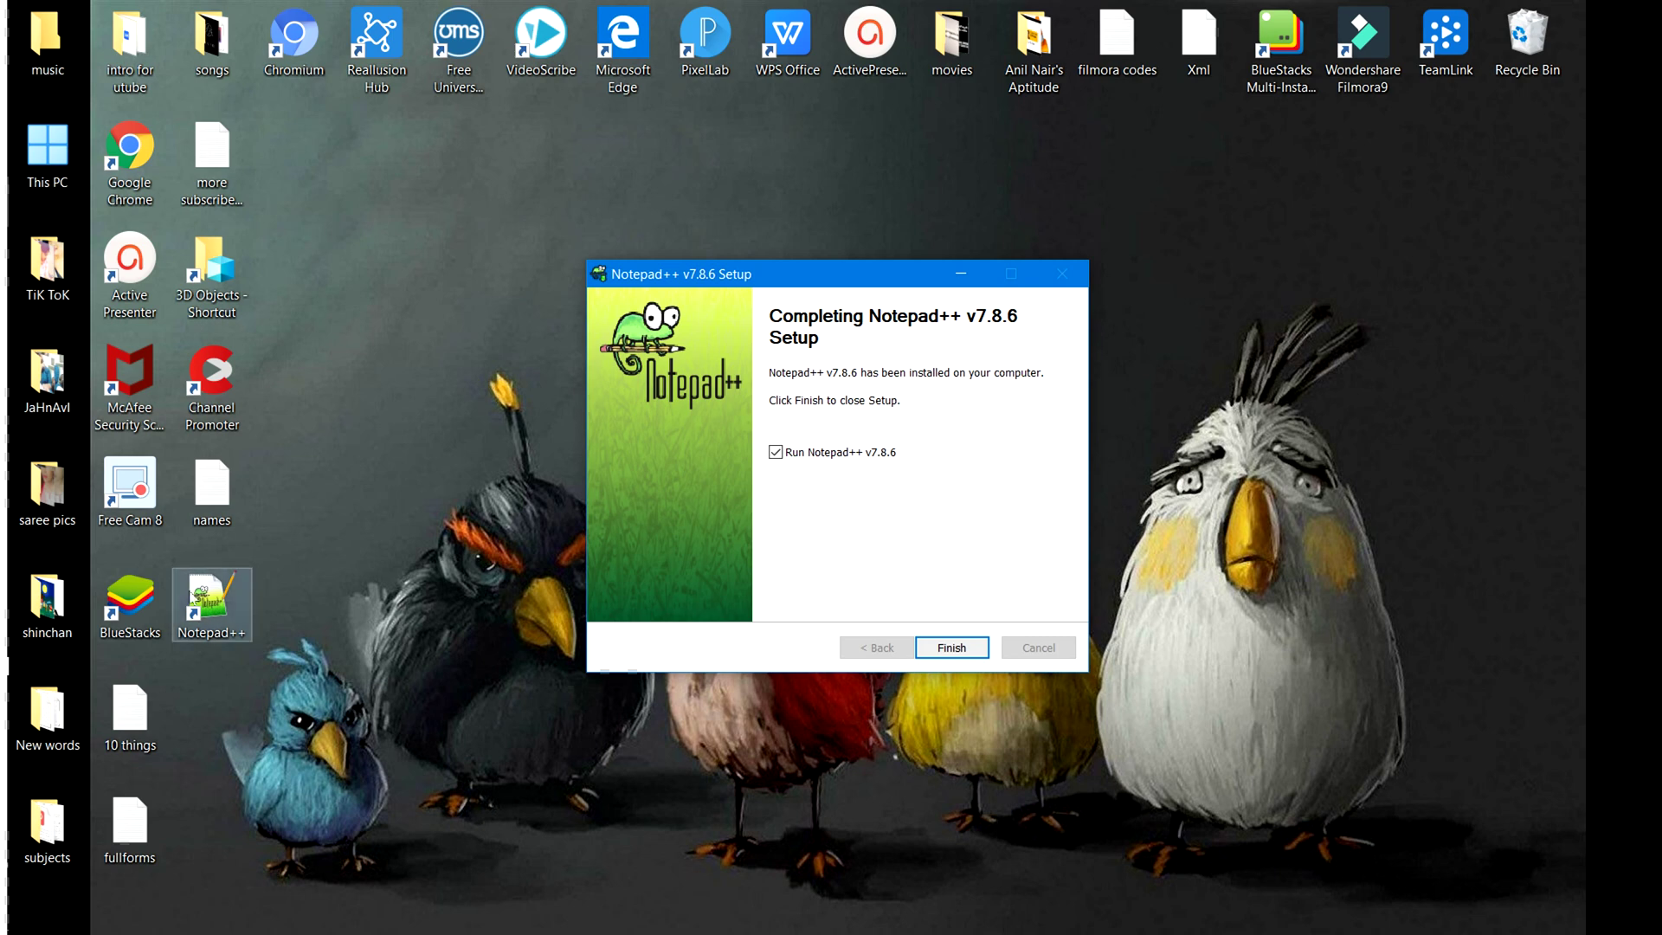
Finish setup to launch Notepad++ with change.log, then maximize the window.
left_click(968, 650)
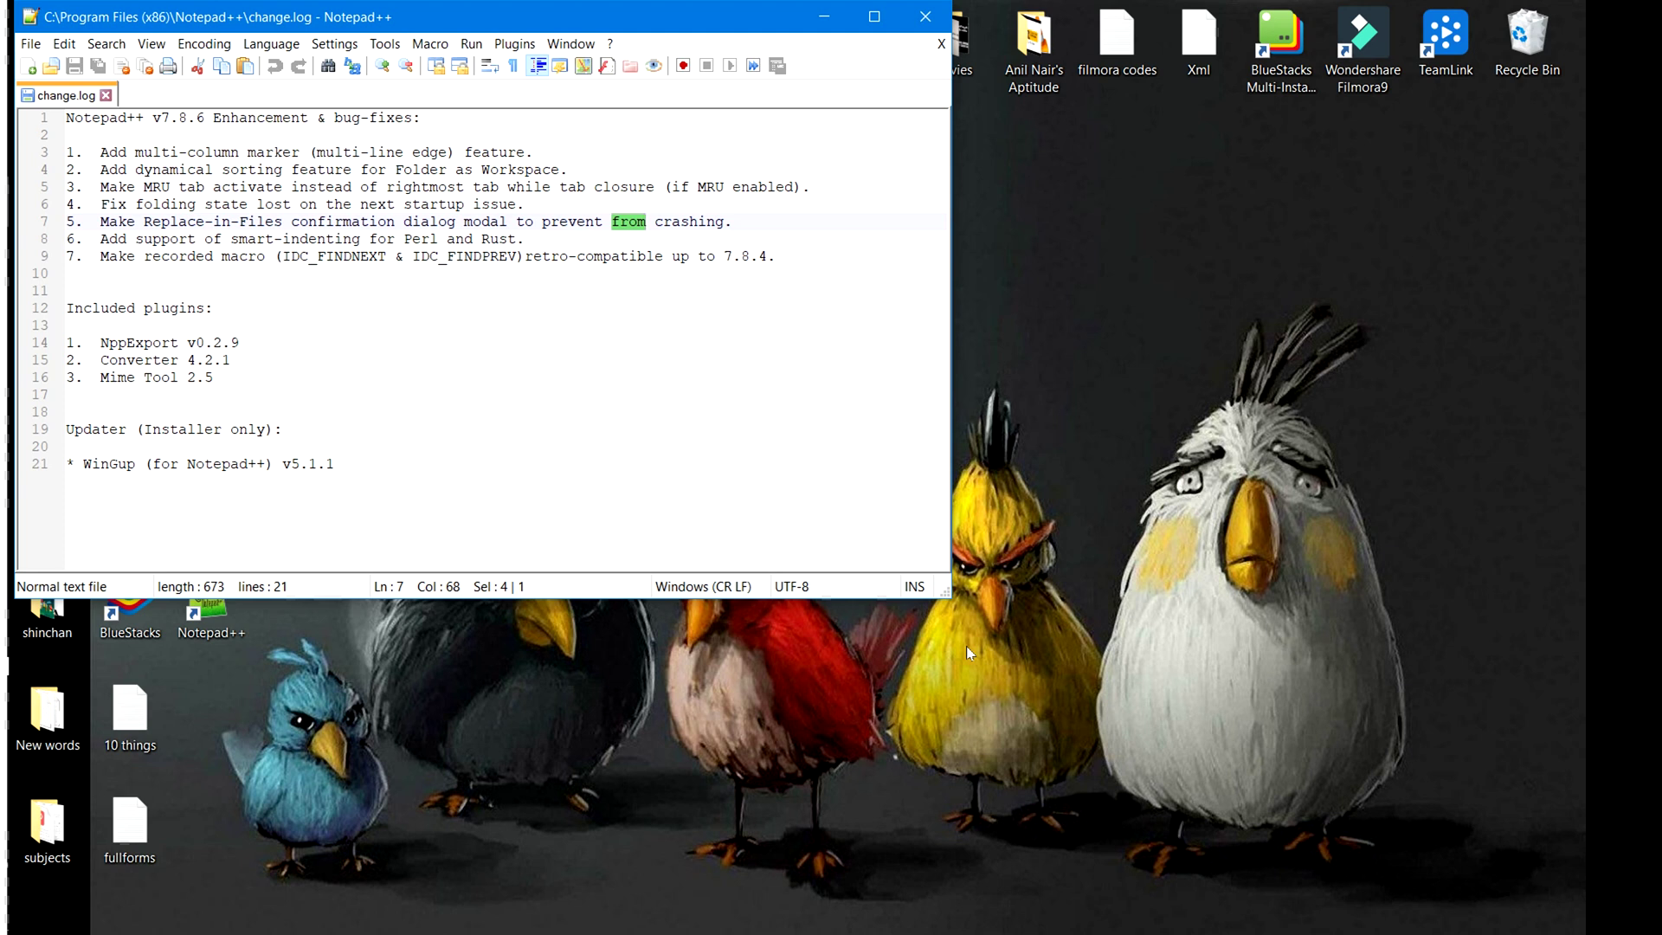
left_click(874, 17)
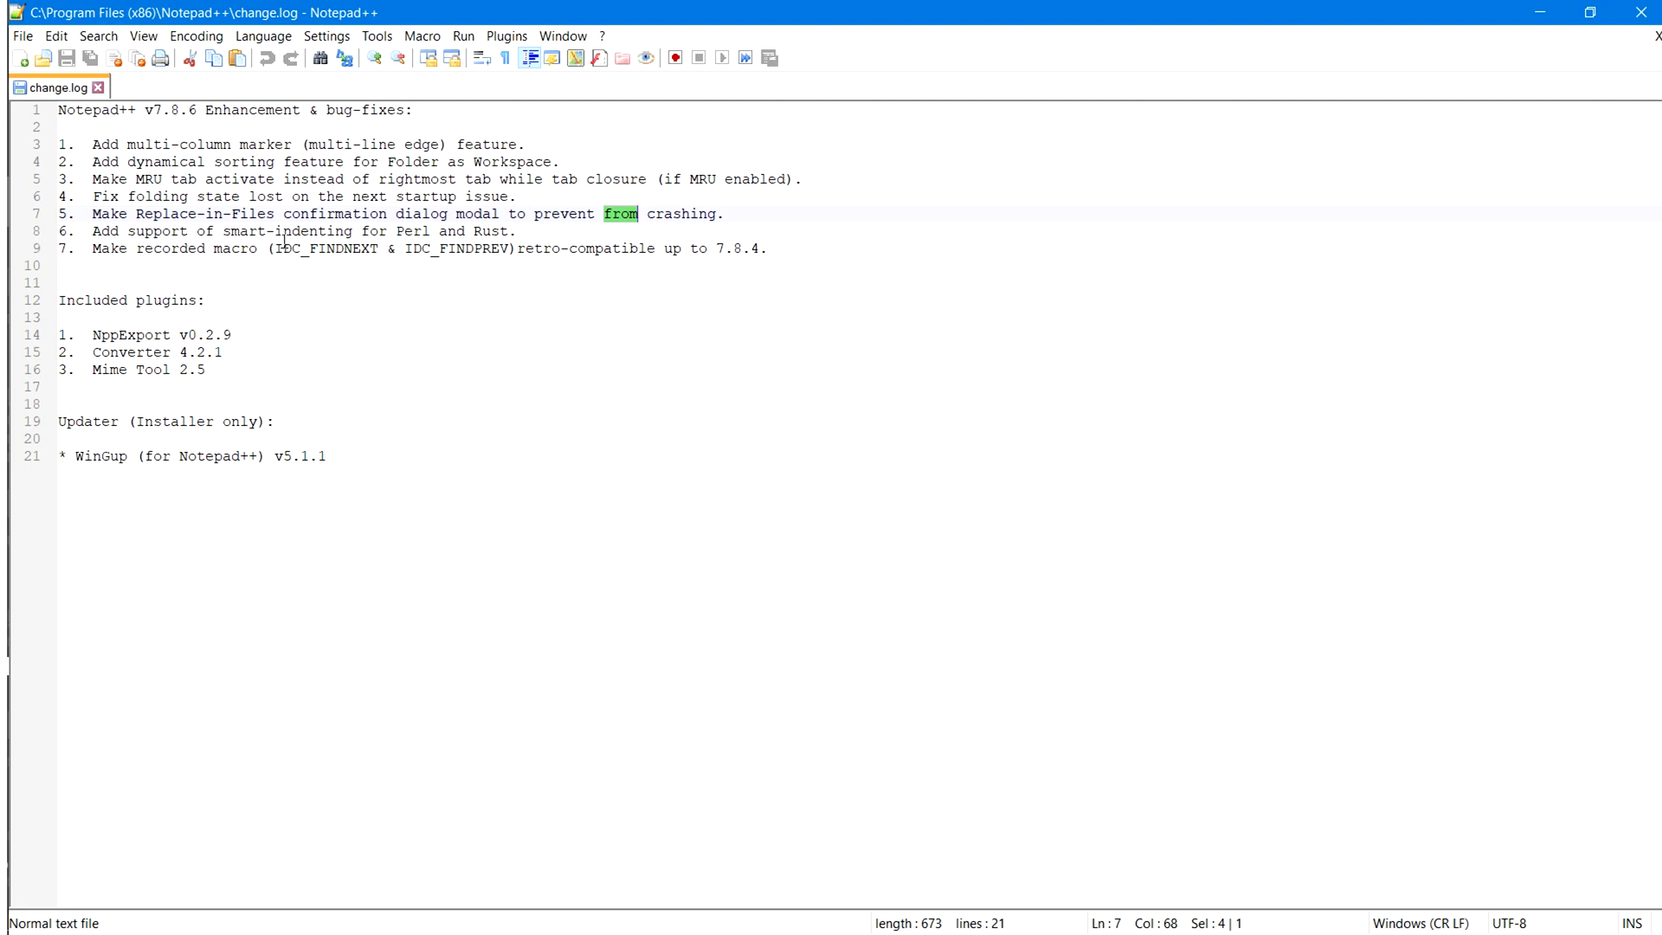
Browse the Language menu and its neighbouring menus, then reopen Language.
left_click(269, 39)
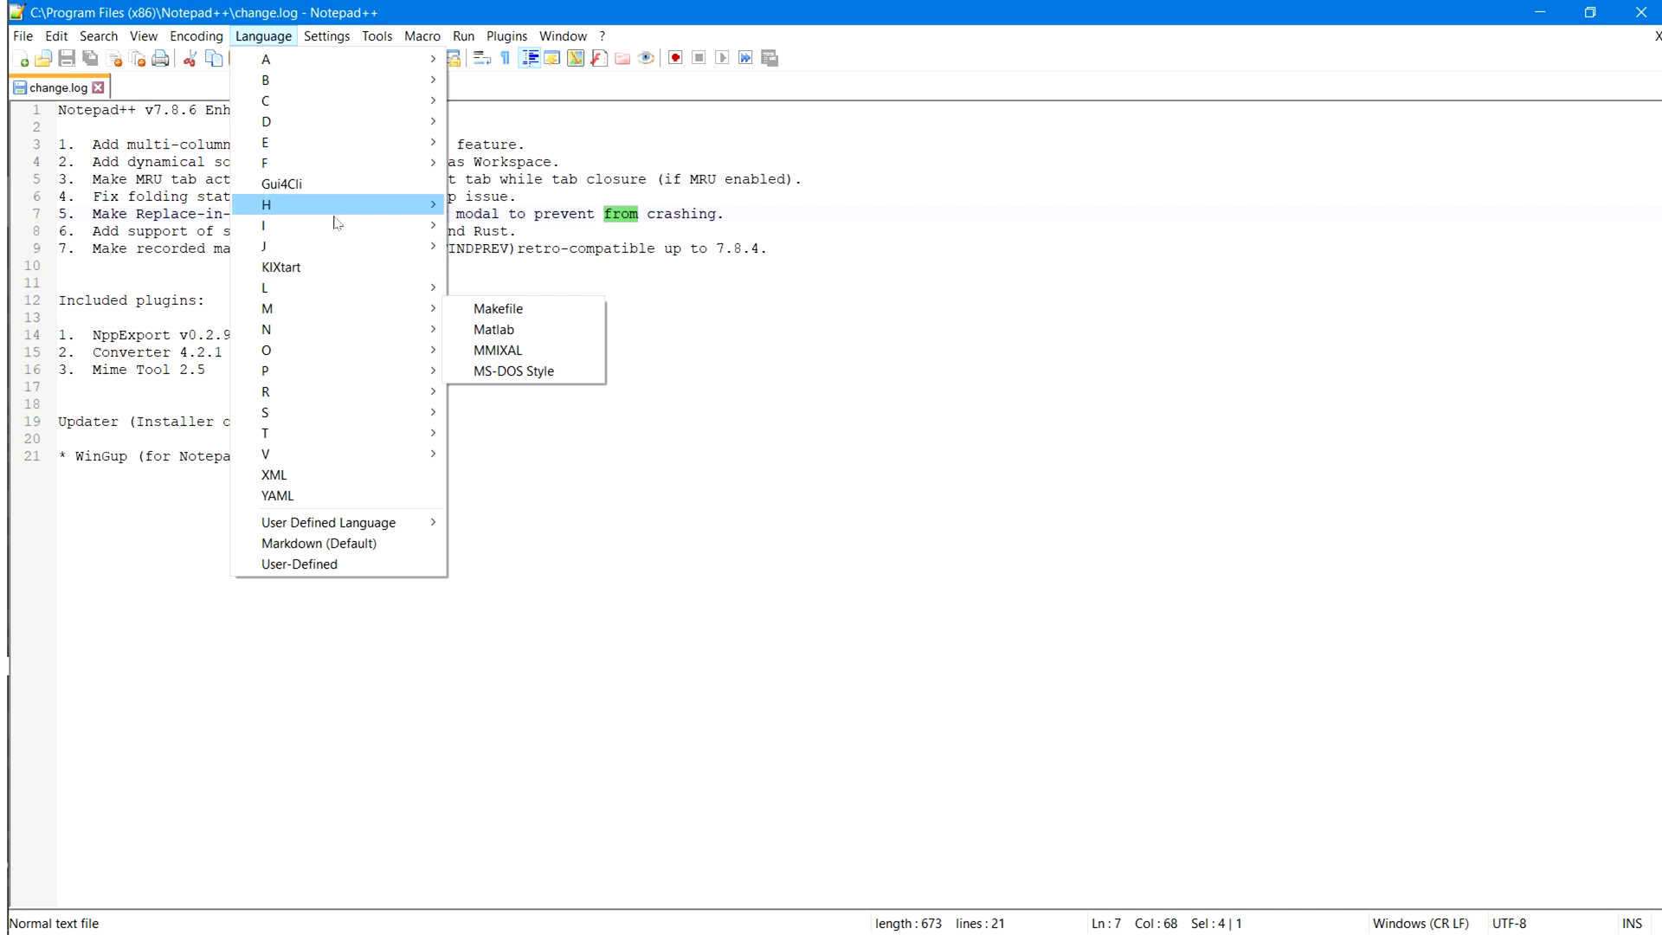
mouse_move(338, 99)
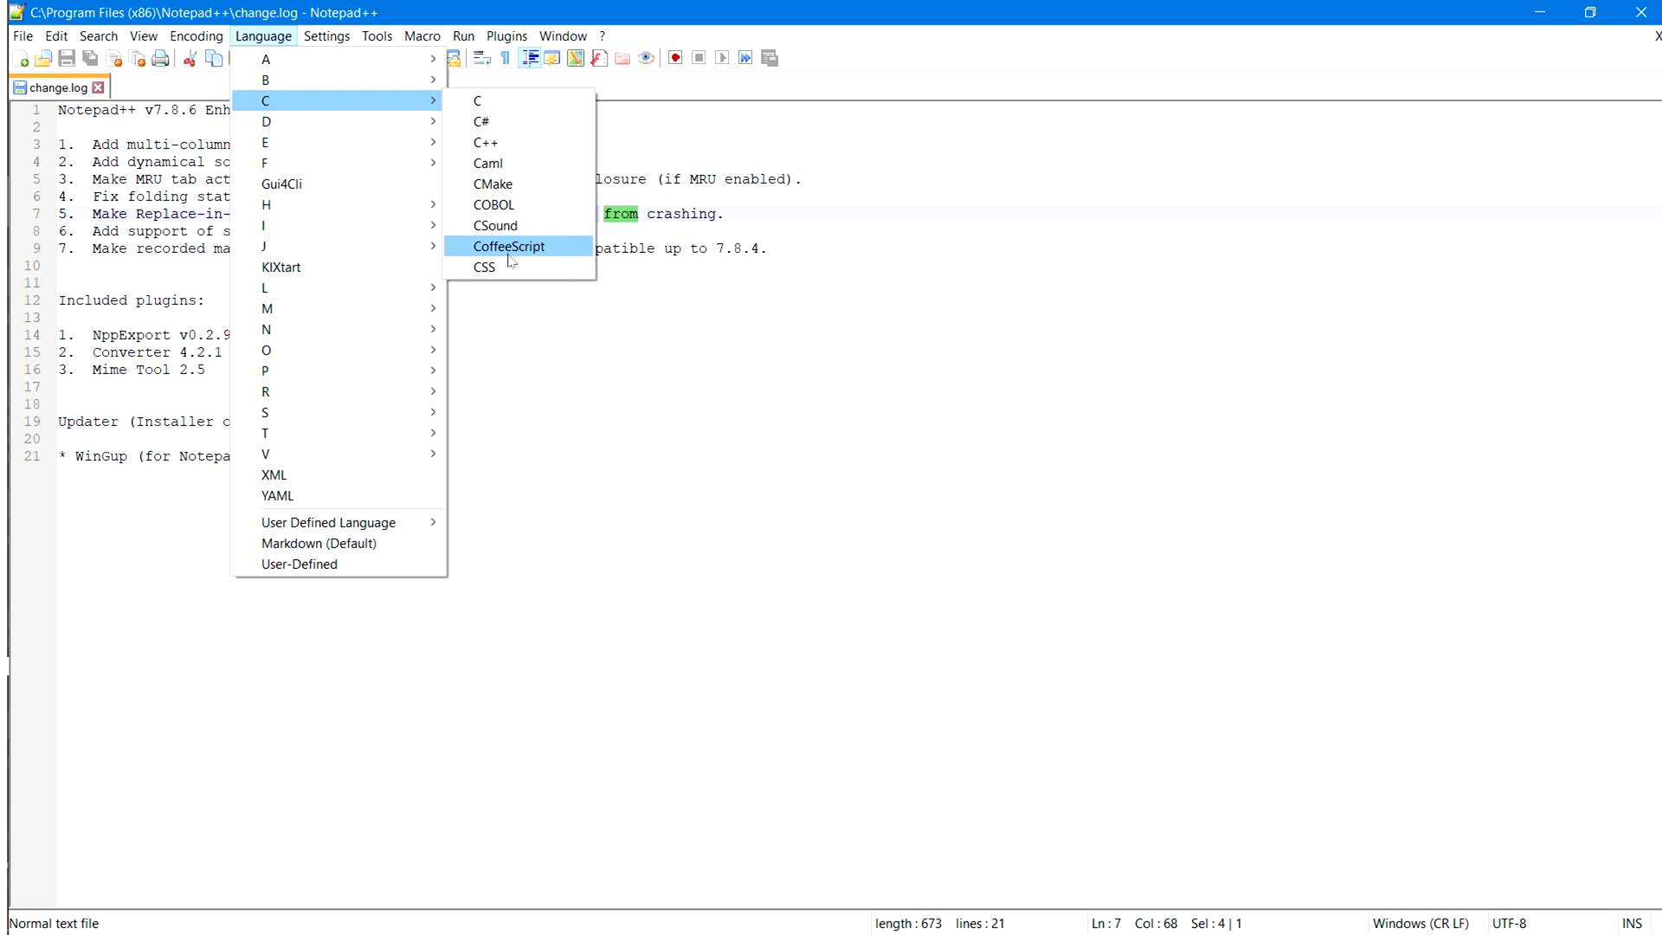
key("Right")
key("Right")
key("Right")
key("Left")
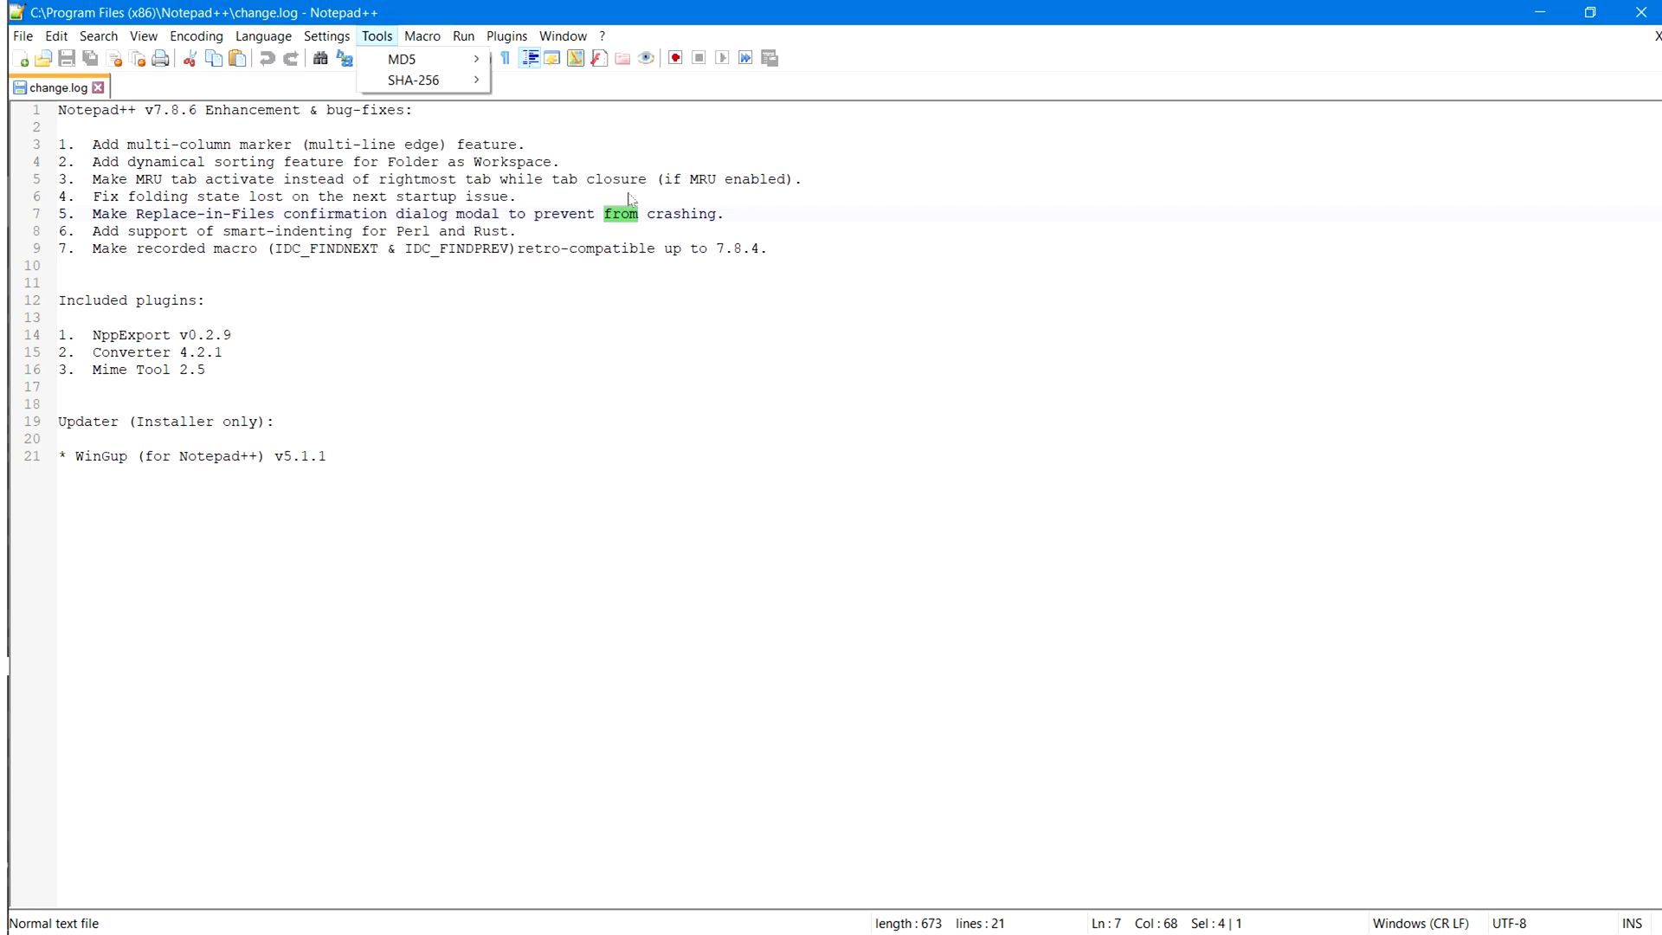
key("Right")
left_click(247, 39)
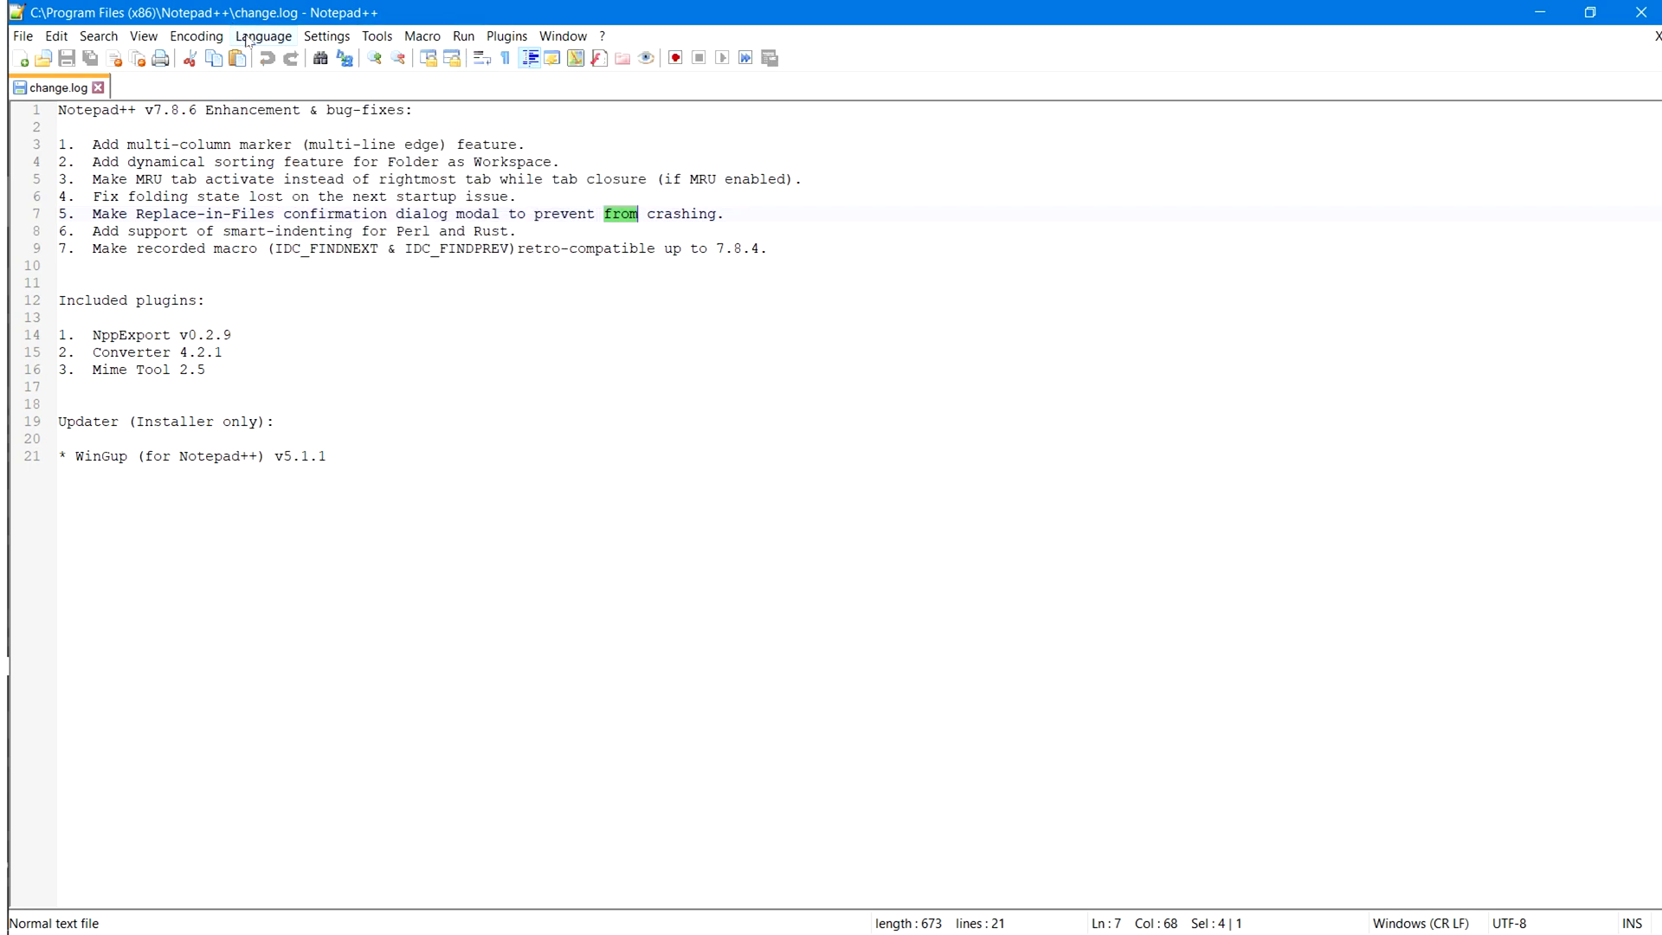
left_click(247, 39)
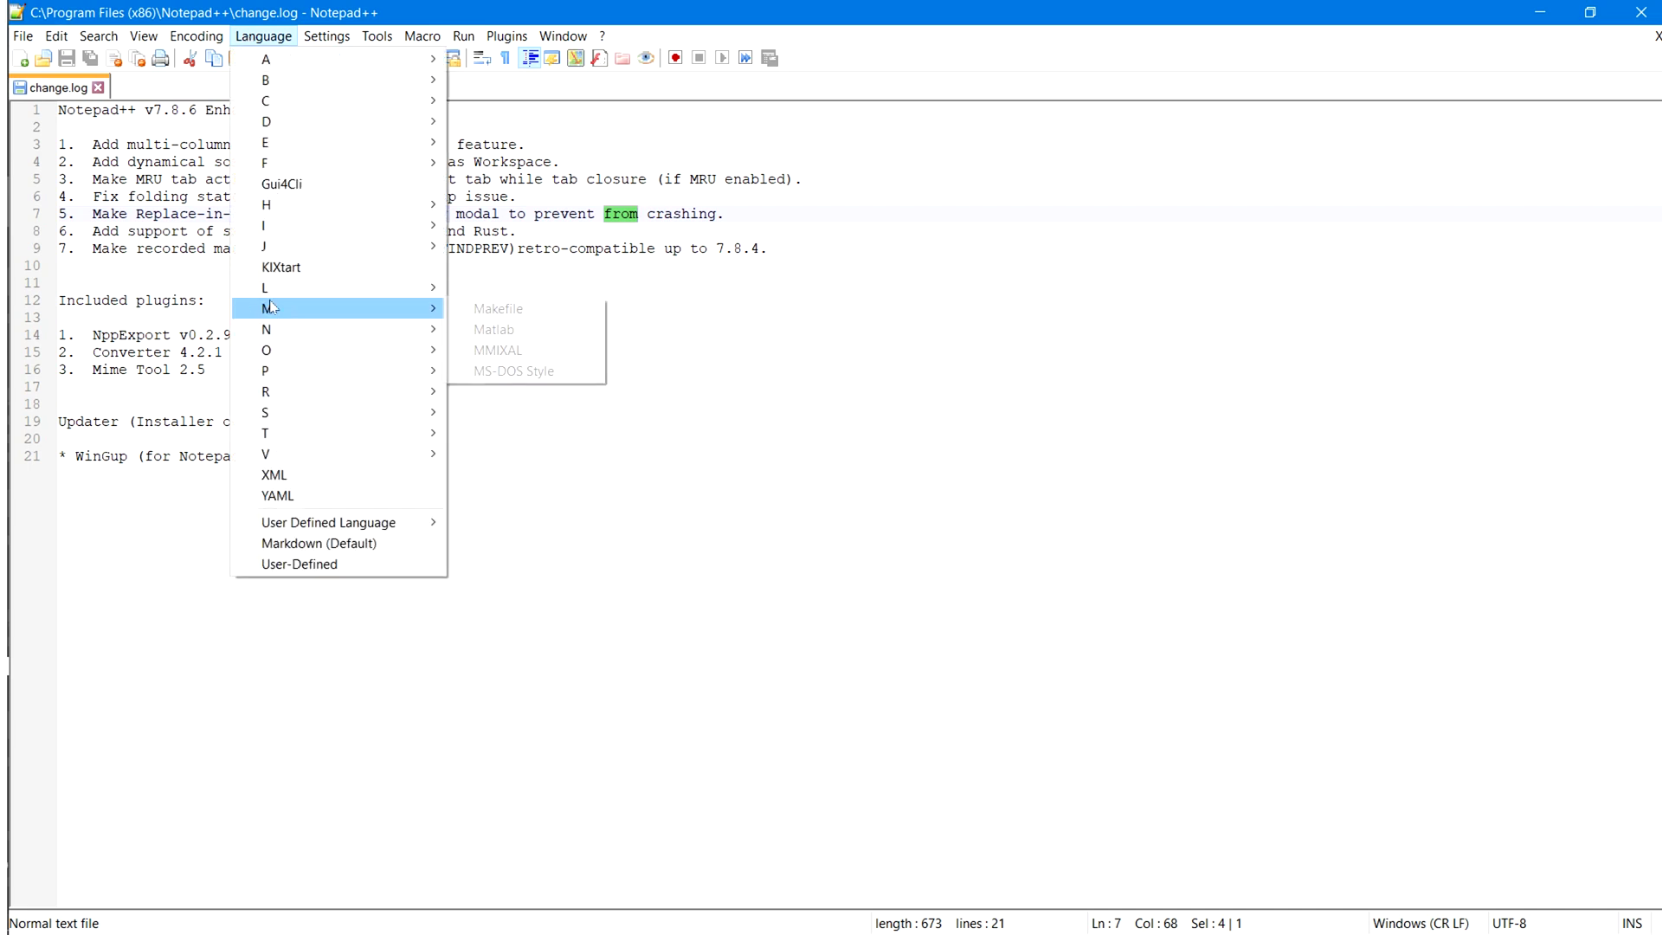
mouse_move(280, 205)
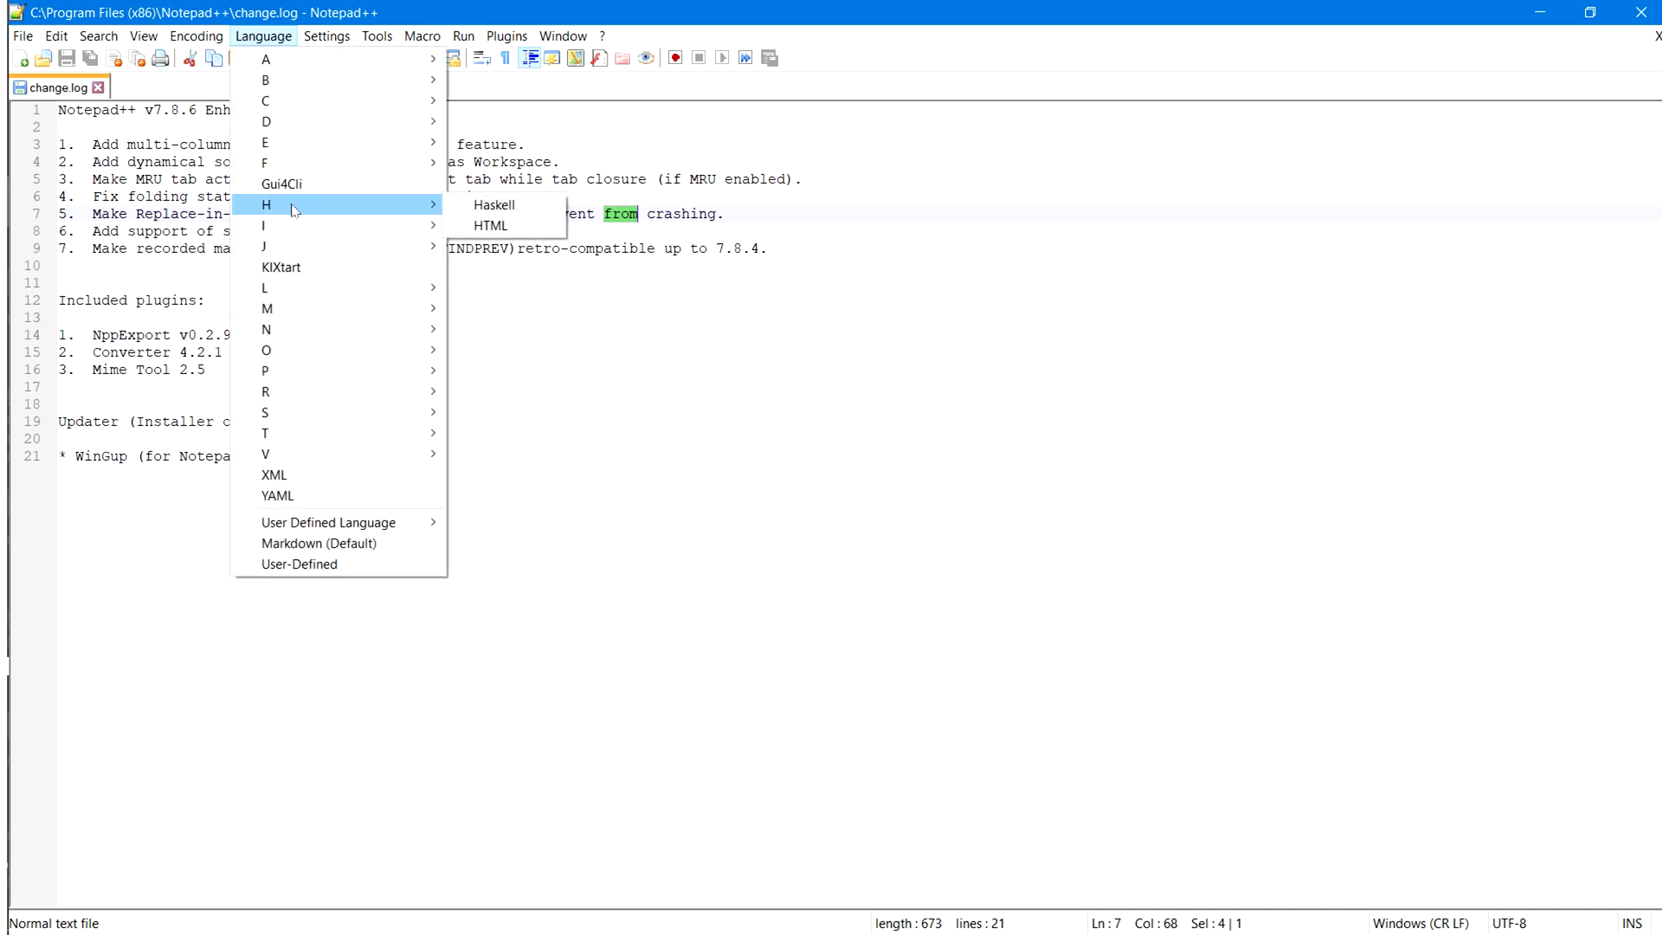
Set the language to HTML and delete lines 3 through 21.
left_click(494, 227)
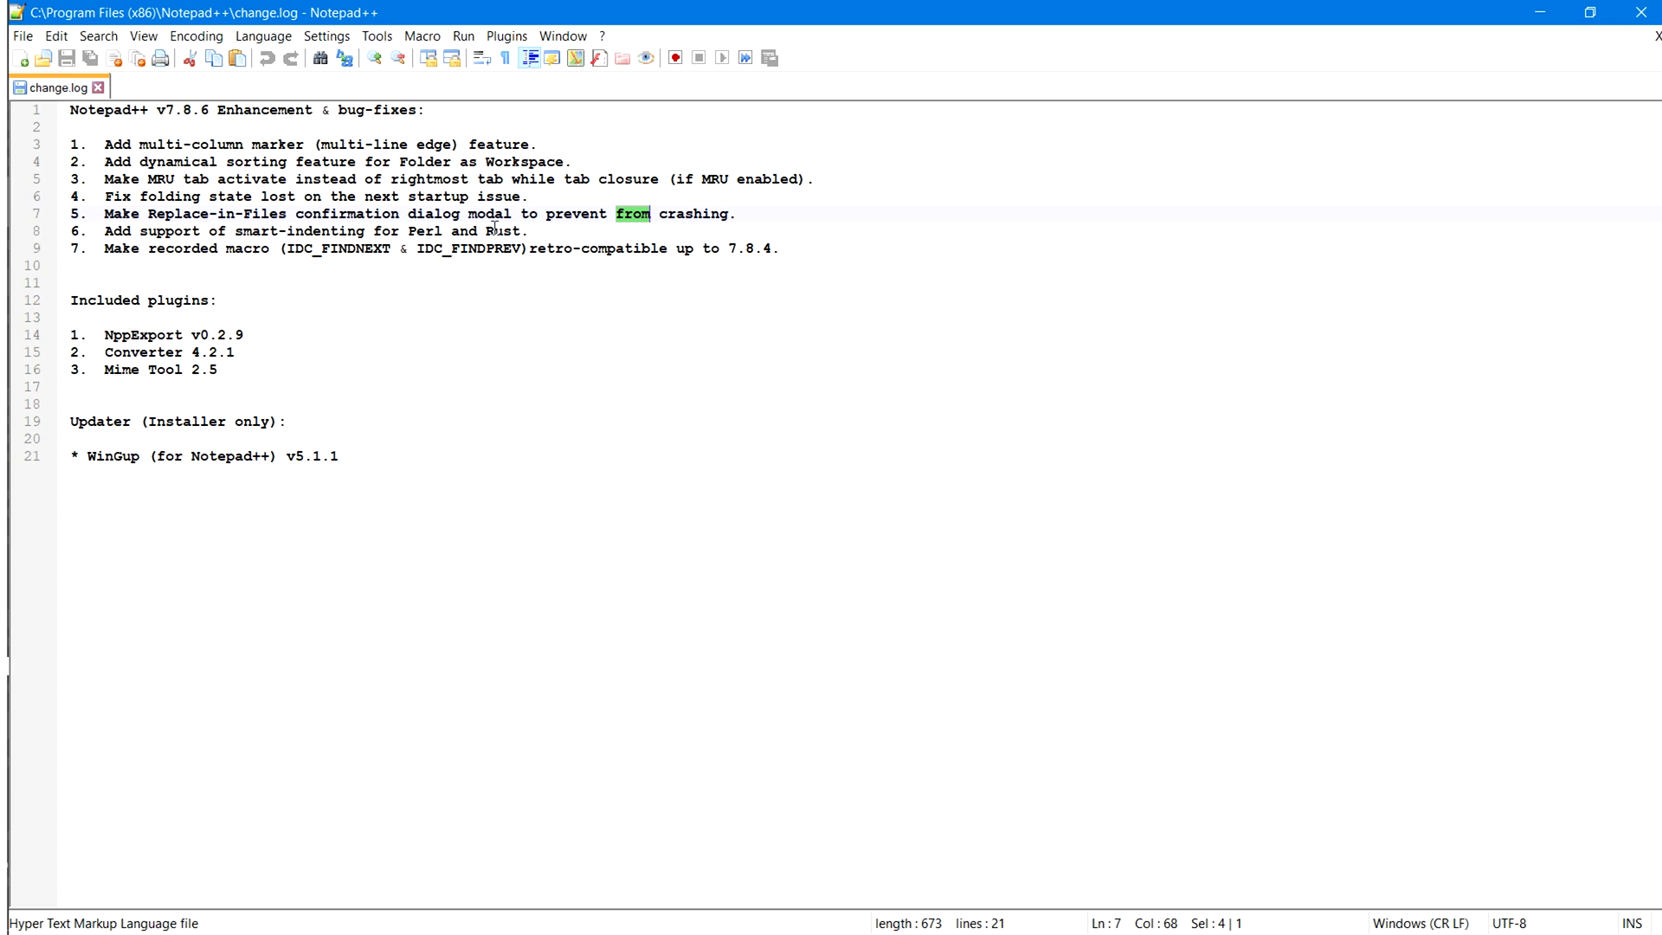
mouse_move(117, 145)
left_mouse_down()
mouse_move(365, 503)
mouse_move(359, 161)
mouse_move(325, 457)
left_mouse_up()
key("BackSpace")
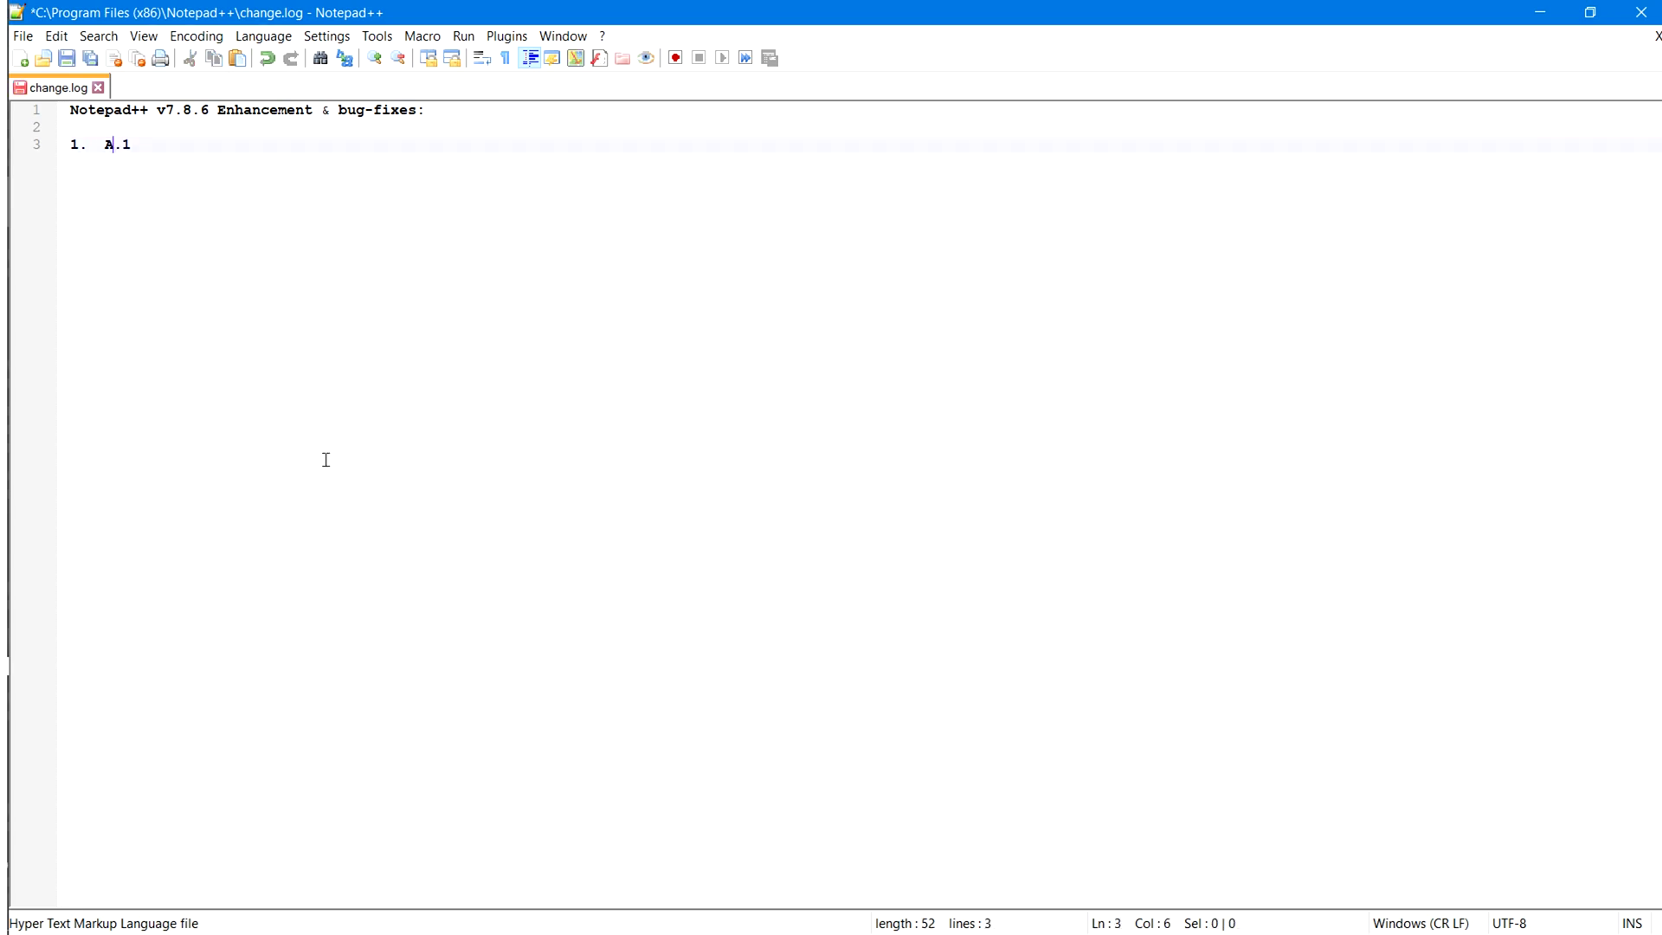
Clear leftover characters and empty lines, leaving only the v7.8.6 heading.
key("BackSpace")
key("BackSpace")
key("BackSpace")
key("BackSpace")
key("BackSpace")
key("Right")
key("Delete")
key("BackSpace")
key("BackSpace")
key("Left")
key("shift+Right")
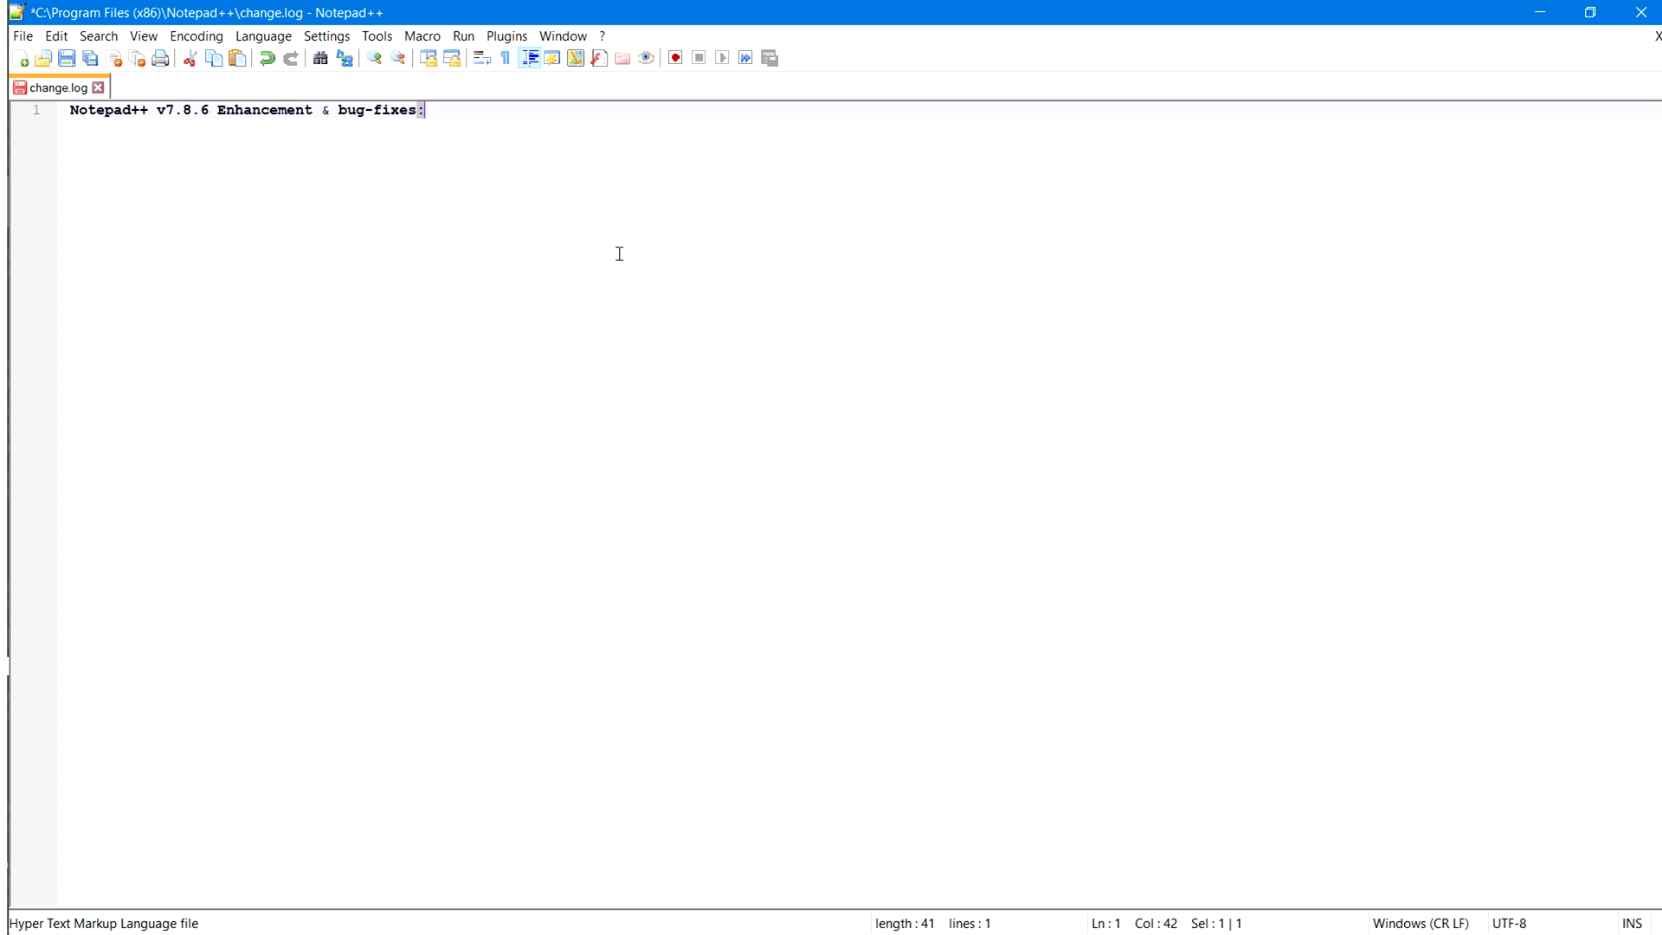
Minimize the Notepad++ window to reveal the Windows desktop icons and wallpaper.
left_click(1539, 11)
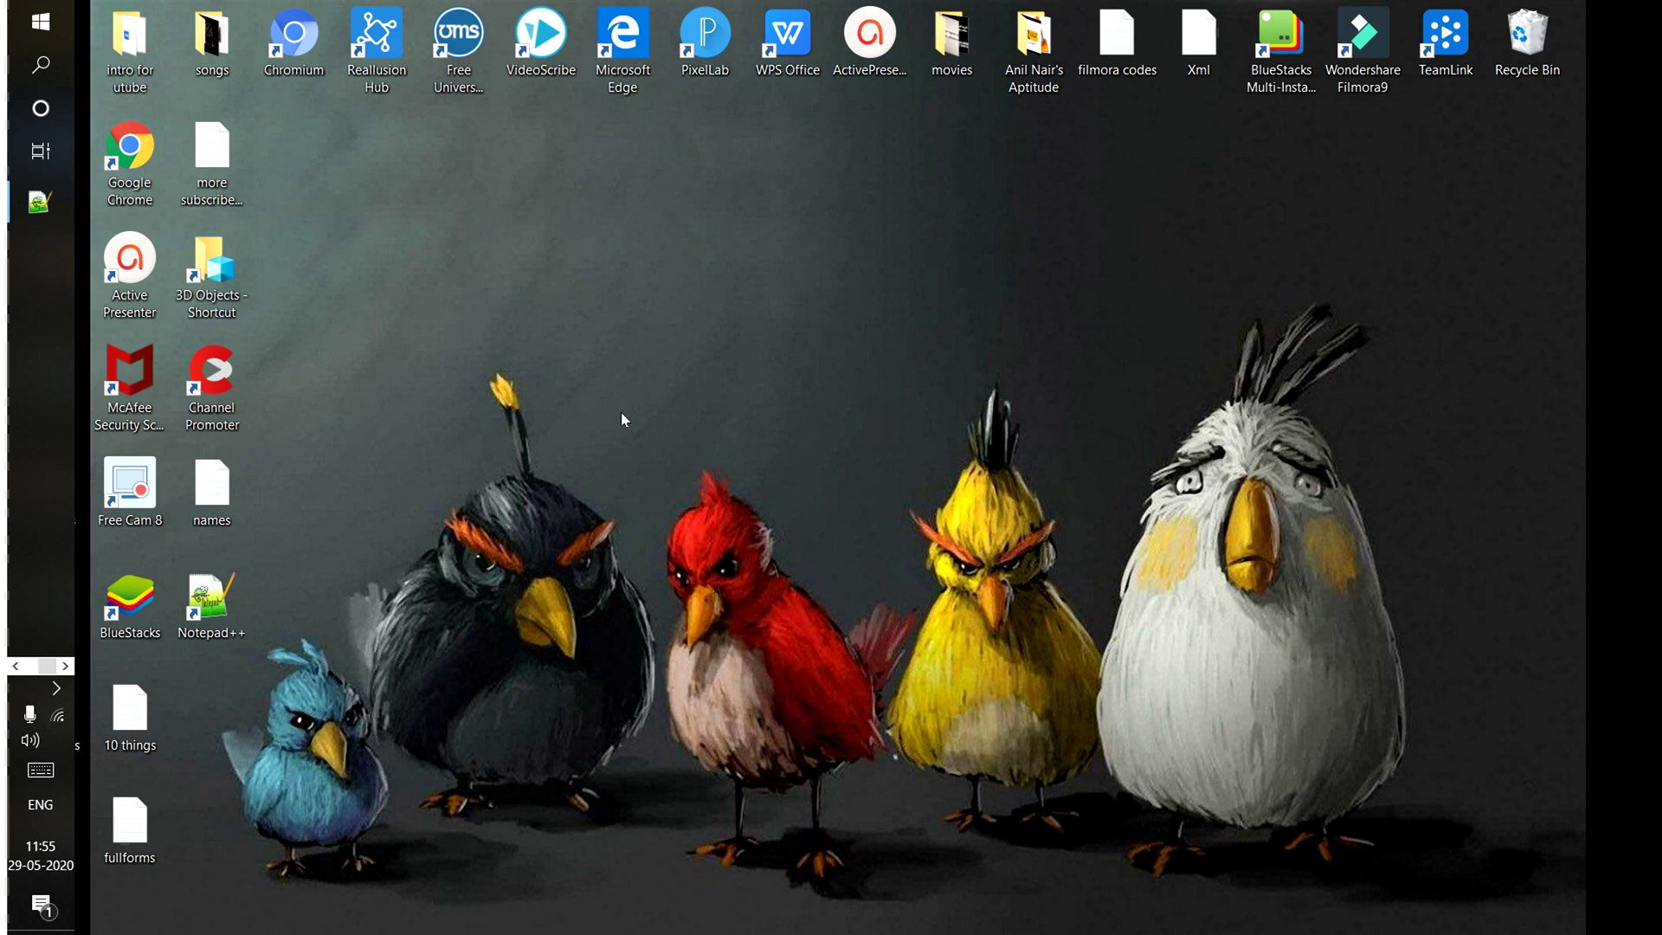